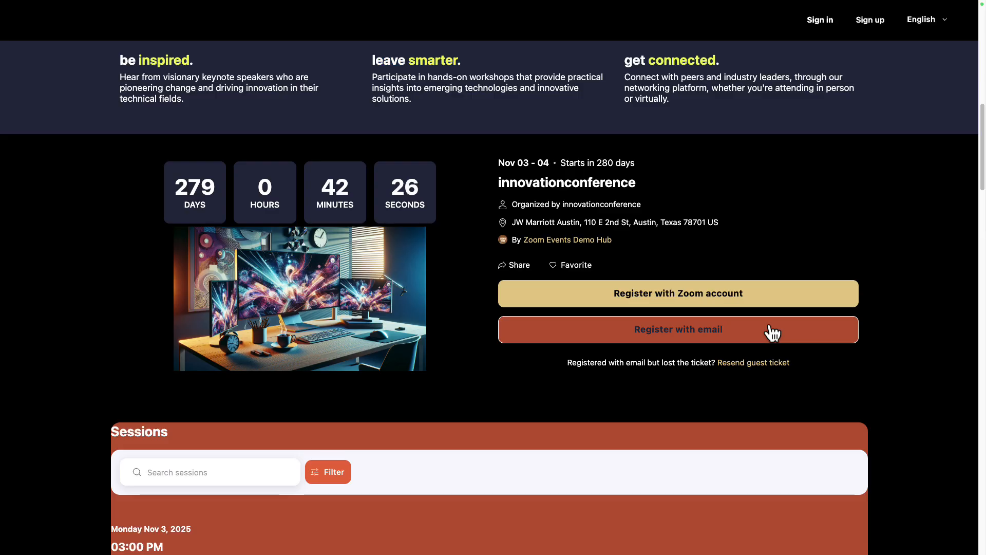
# Start a guest registration by email and request a verification code for the attendee's email address
pyautogui.click(769, 329)
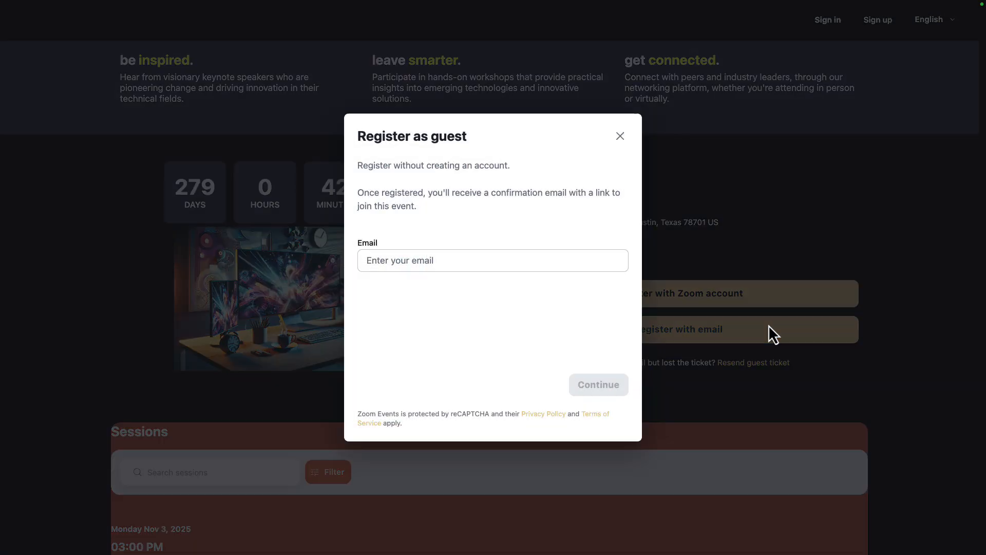
pyautogui.click(515, 259)
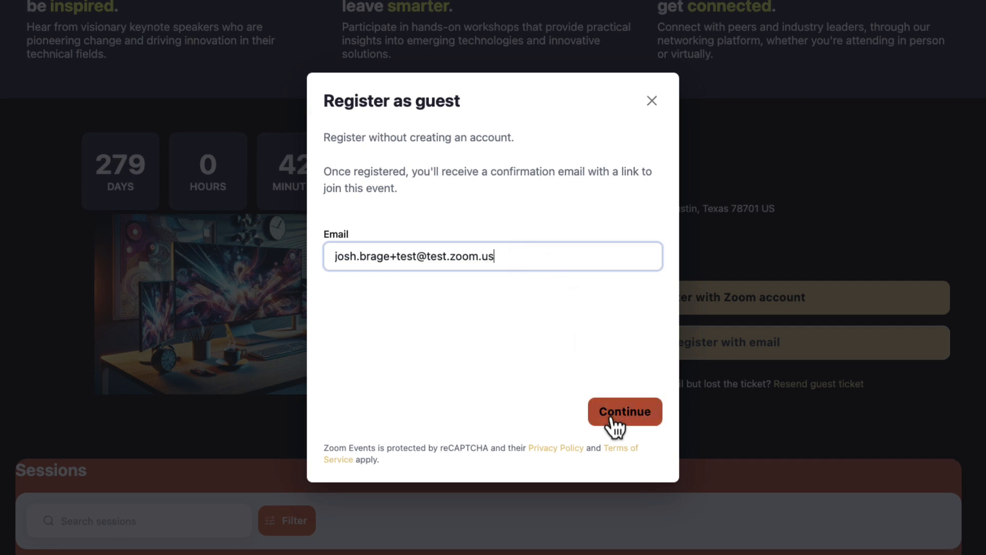
pyautogui.click(614, 414)
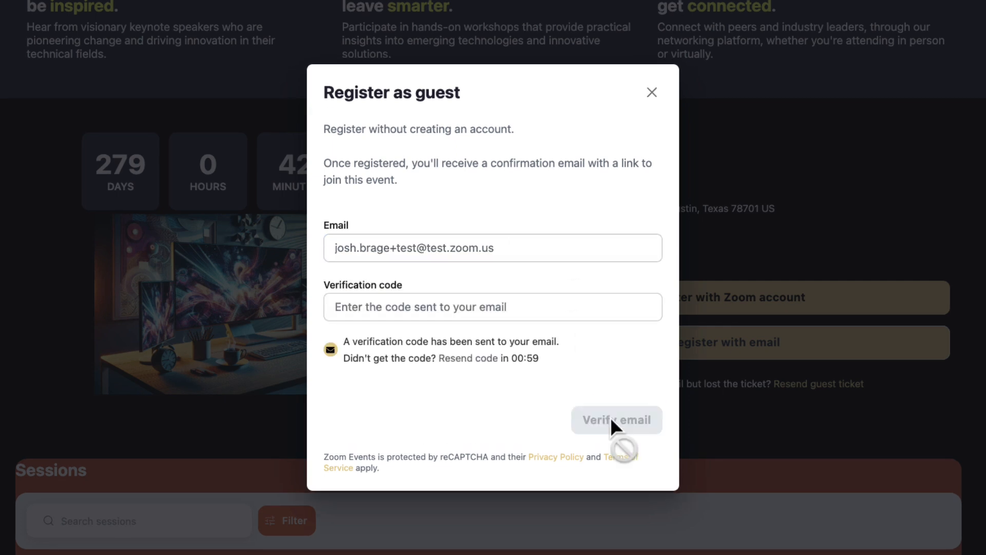
# Verify the guest's email with the emailed verification code and confirm the registration for innovationconference
pyautogui.click(433, 306)
pyautogui.press('super+v')
pyautogui.click(628, 420)
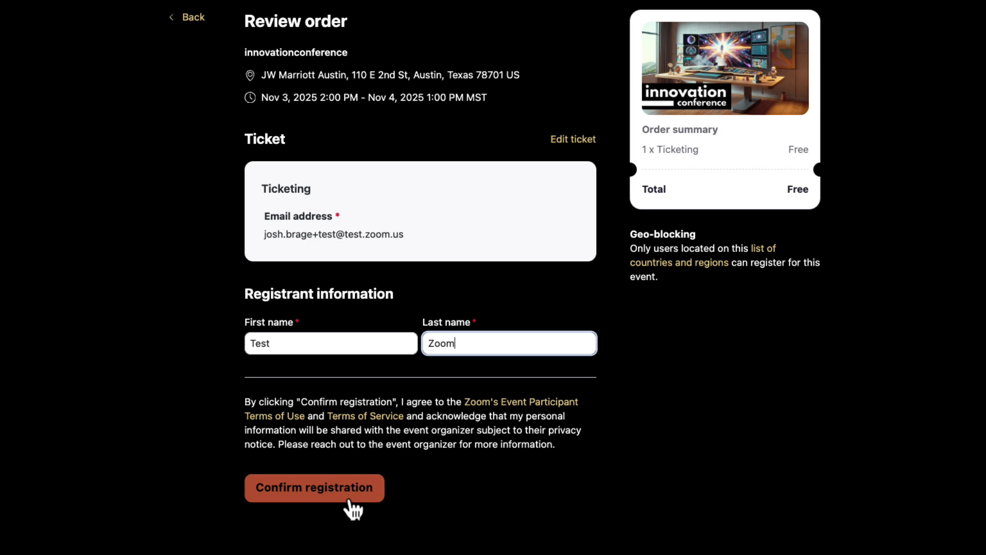
pyautogui.click(349, 502)
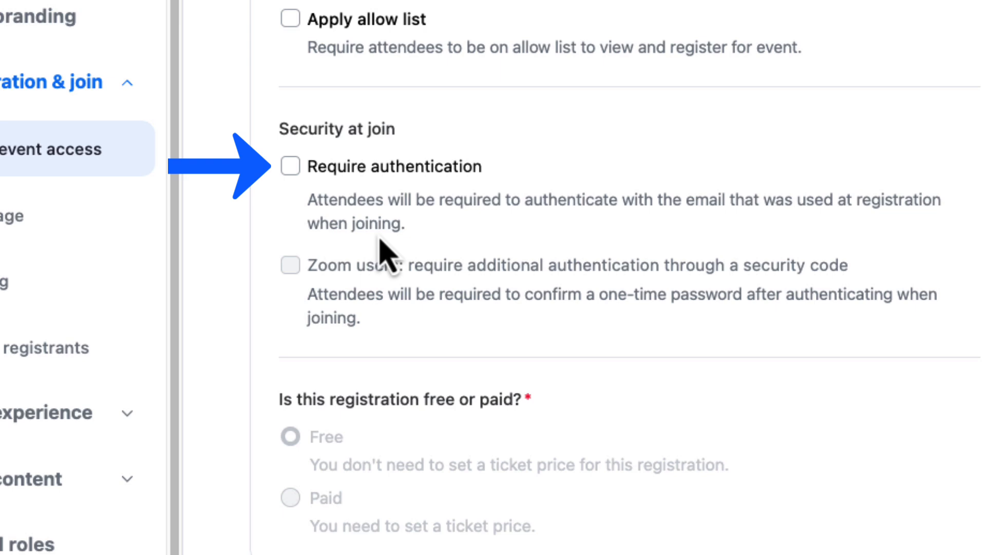
# Require authentication at join, with an additional security code for Zoom users
pyautogui.click(291, 166)
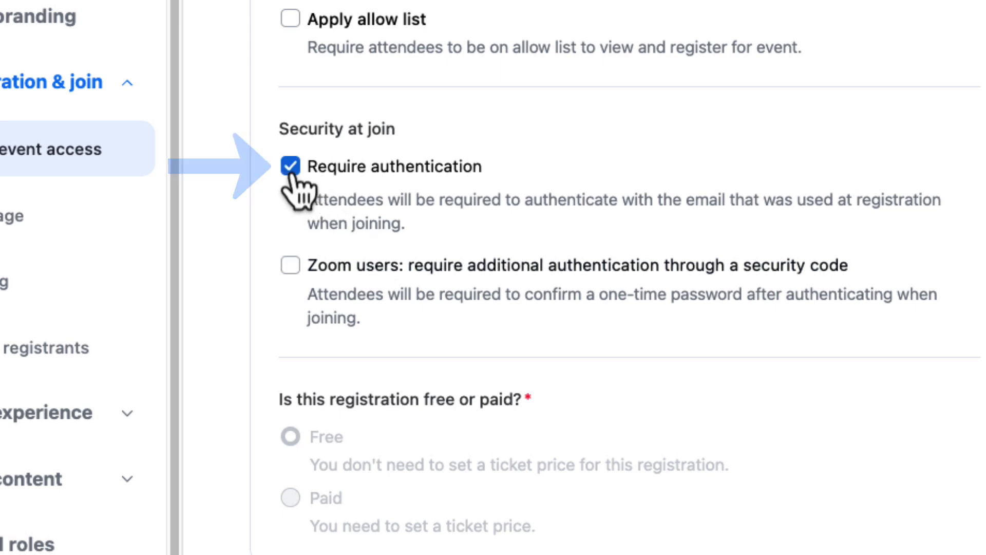
pyautogui.click(296, 278)
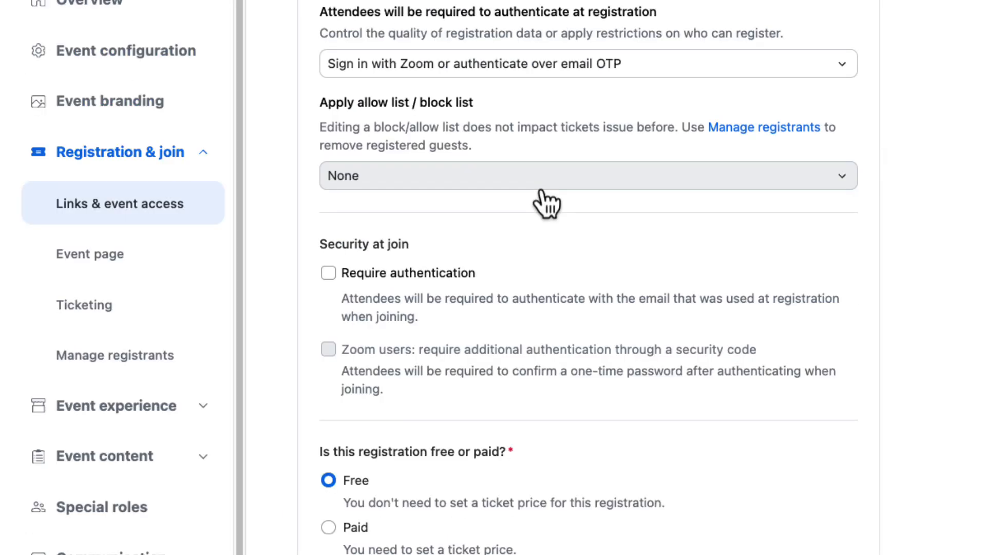
# Apply an allow list to the registration and add the email domain zoom.us to it
pyautogui.click(543, 184)
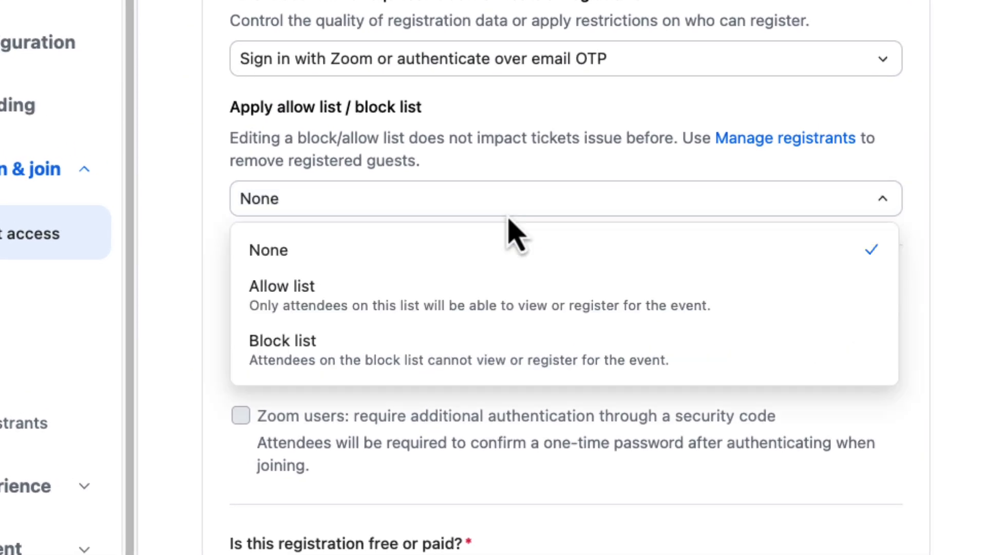
pyautogui.click(513, 300)
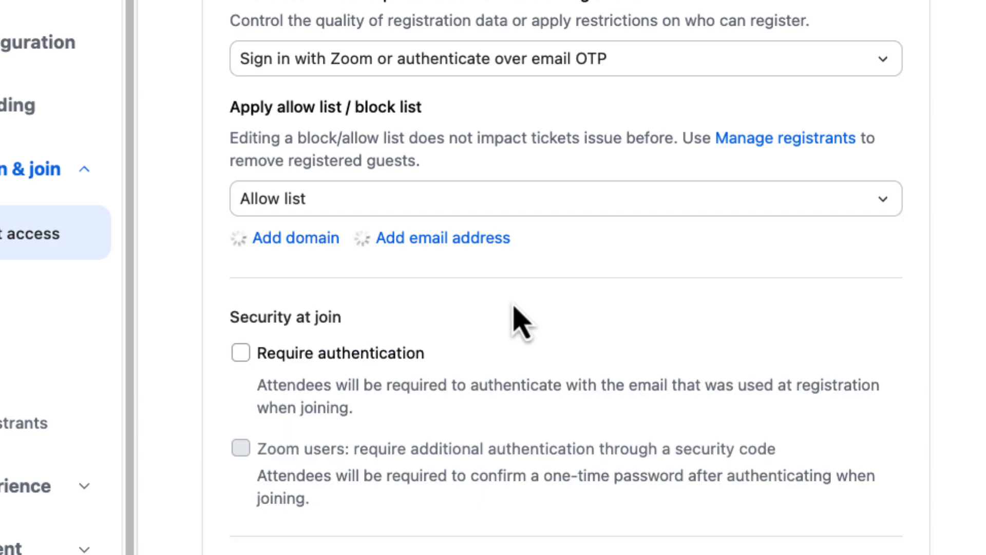
pyautogui.click(292, 248)
pyautogui.click(545, 302)
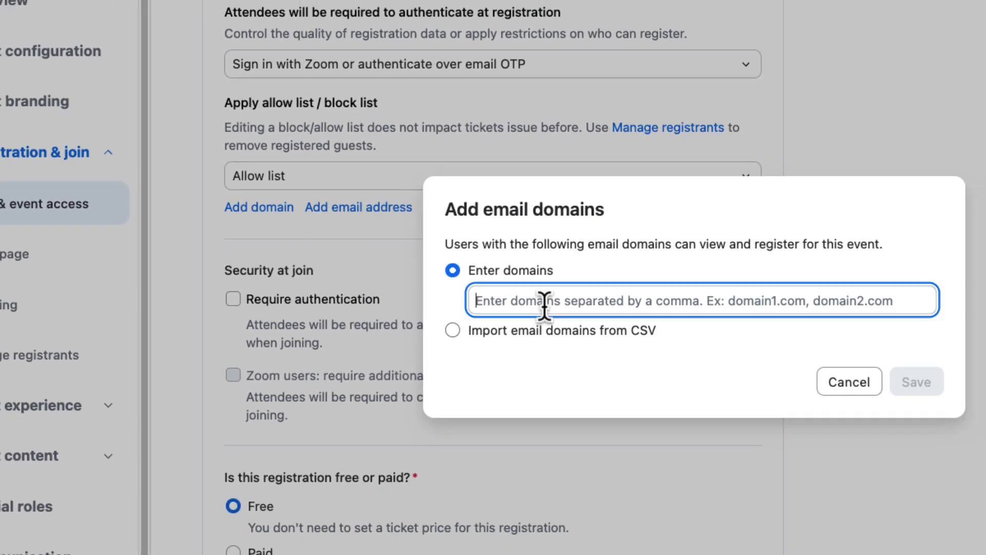
pyautogui.write('zoom.us')
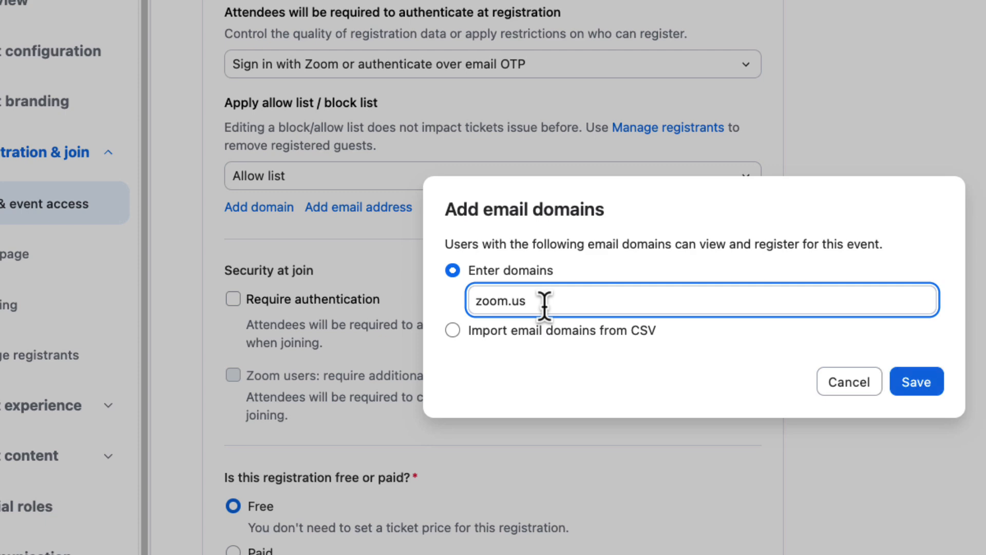
pyautogui.click(917, 390)
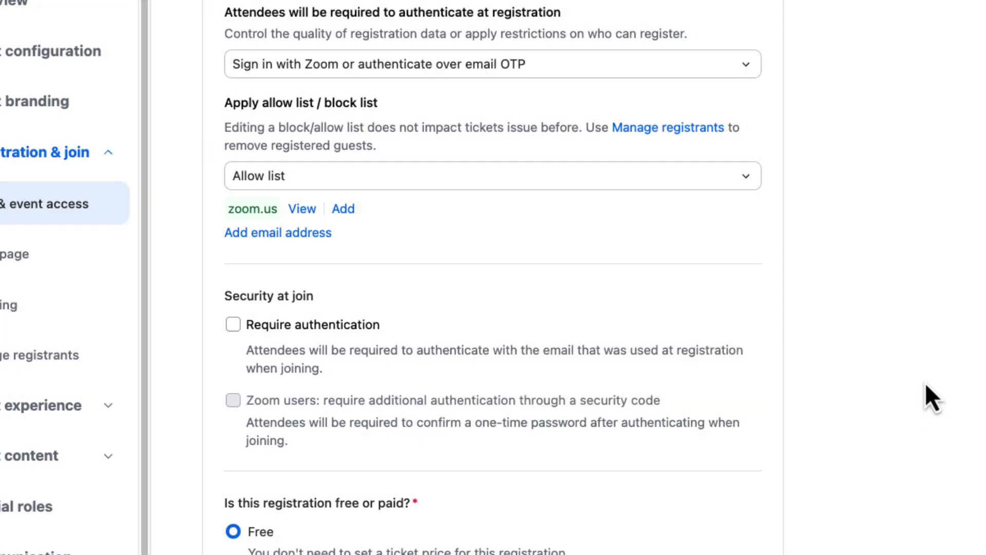
# Switch the registration restriction from the allow list to the block list
pyautogui.click(397, 175)
pyautogui.click(392, 308)
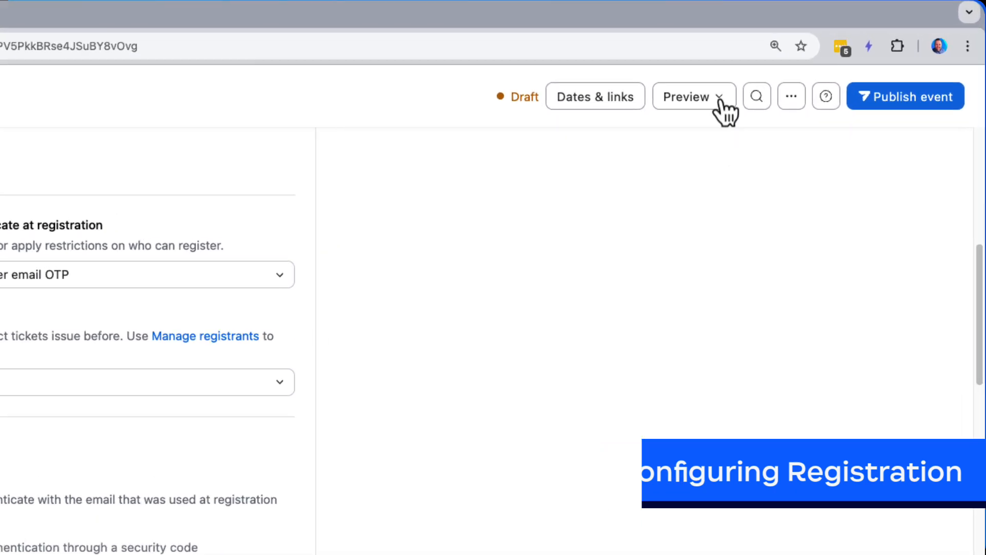
# Preview the registration page of My Event and start registering with a Zoom account
pyautogui.click(720, 99)
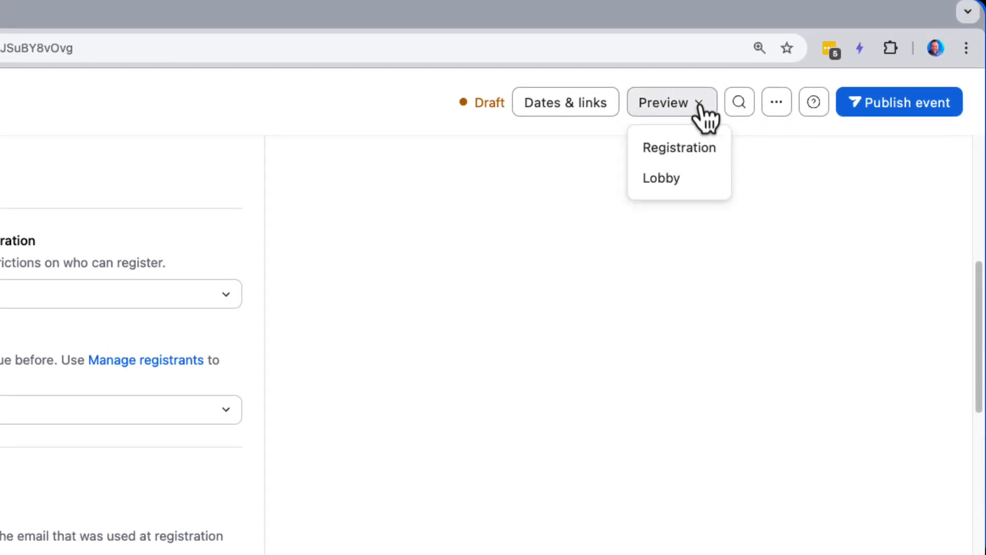
pyautogui.click(706, 155)
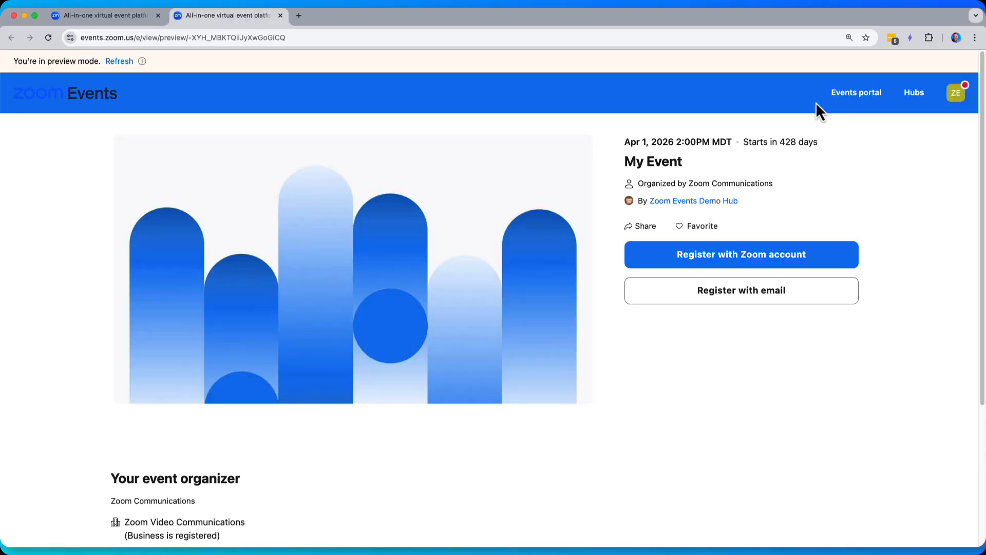
pyautogui.click(800, 261)
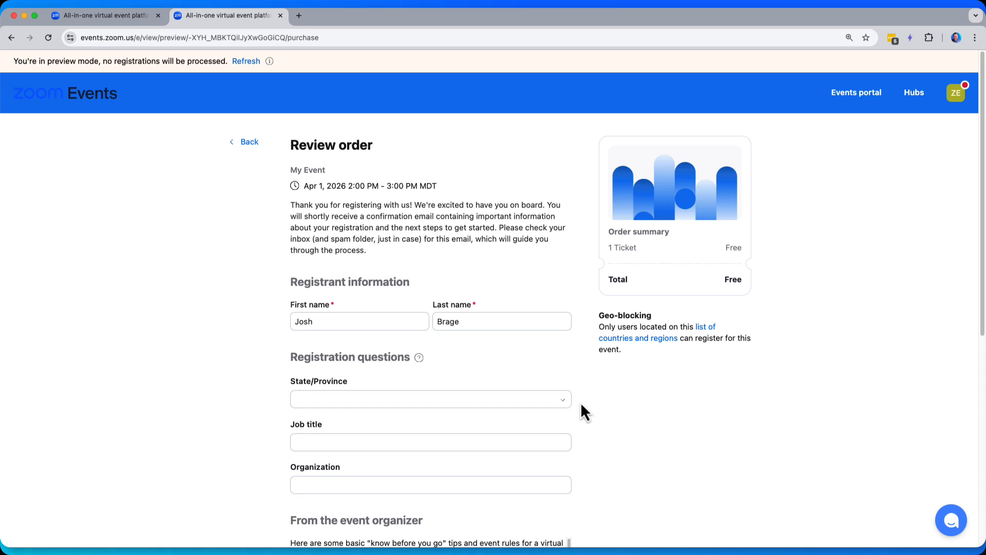
# Answer the State/Province registration question with California and activate the Job title field
pyautogui.click(539, 399)
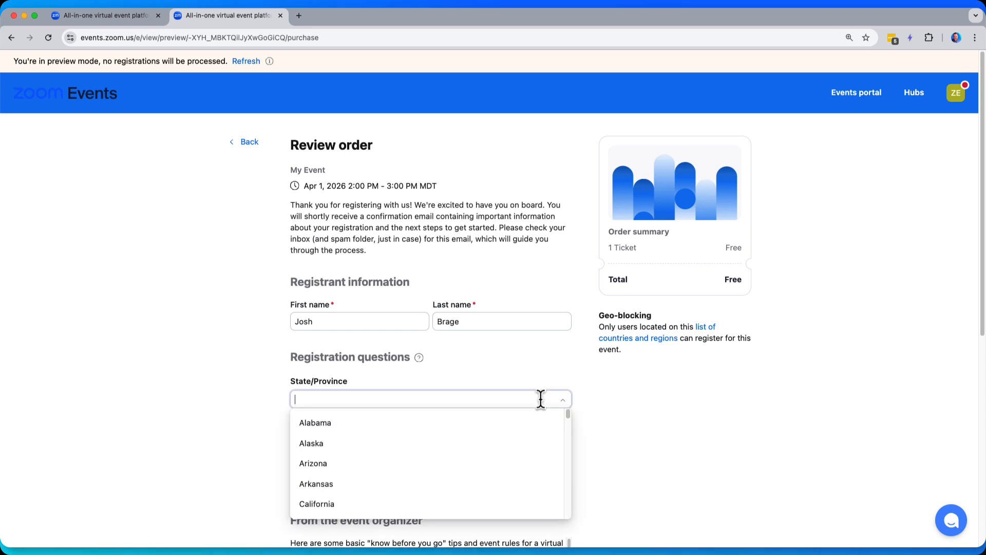
pyautogui.click(520, 511)
pyautogui.click(499, 442)
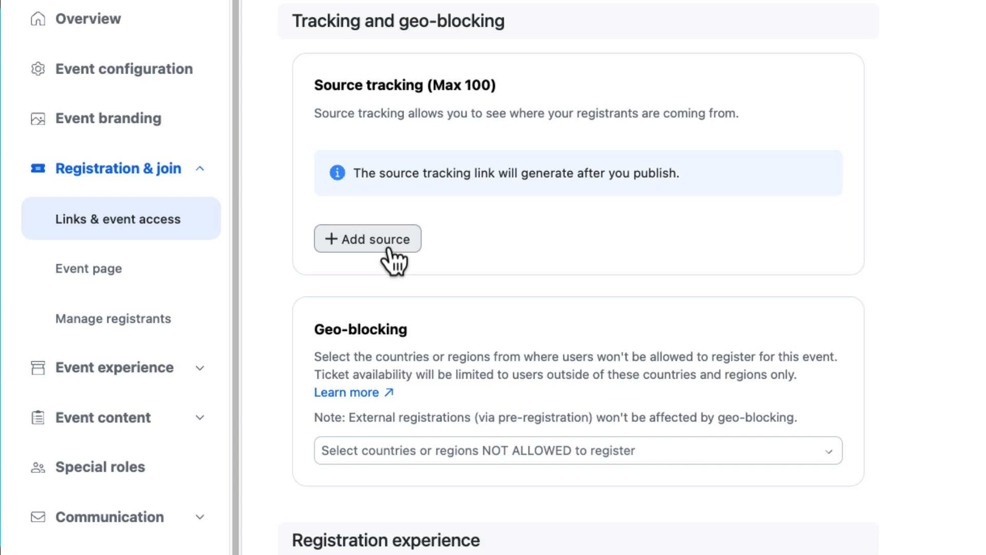
# Add two tracking sources to the event, named "LinkedIn Ad Campaign" and "Facebook"
pyautogui.click(389, 249)
pyautogui.write('Li')
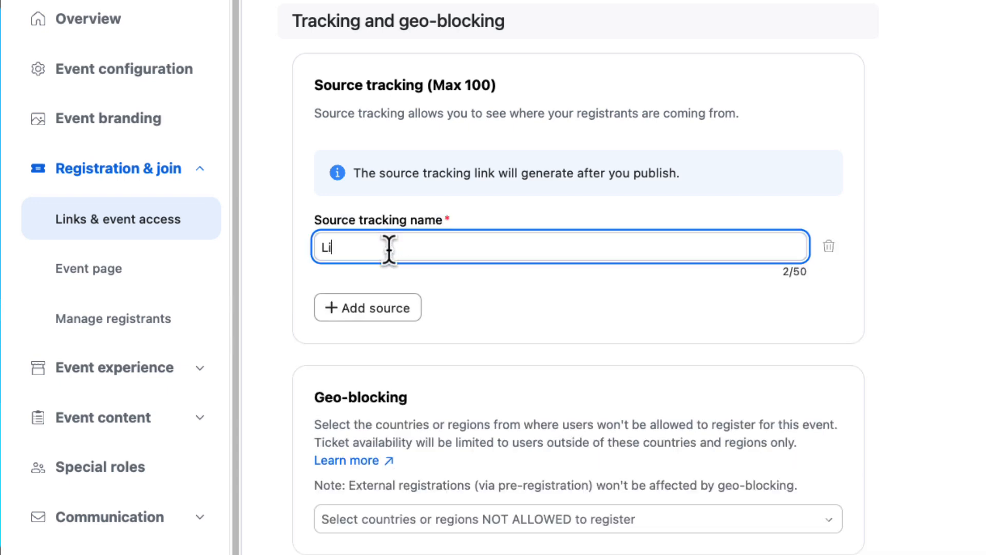
pyautogui.write('nkedIn')
pyautogui.write(' Ac')
pyautogui.write(' Campaign')
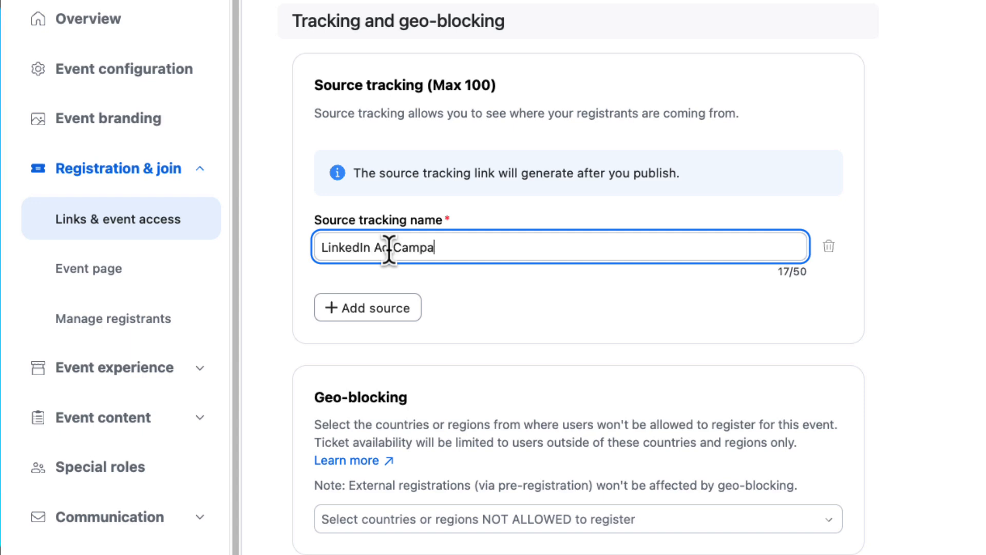
pyautogui.click(369, 311)
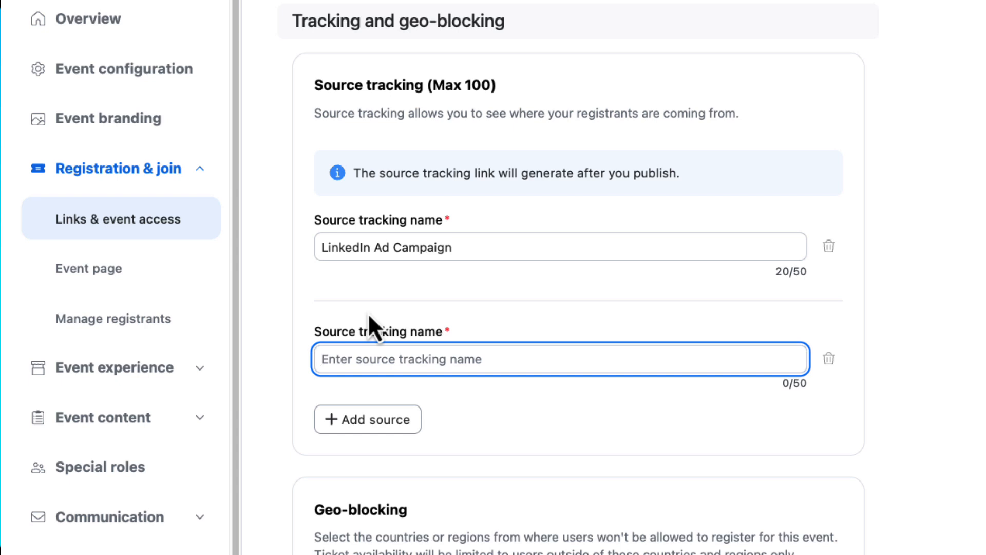
pyautogui.write('Facebook')
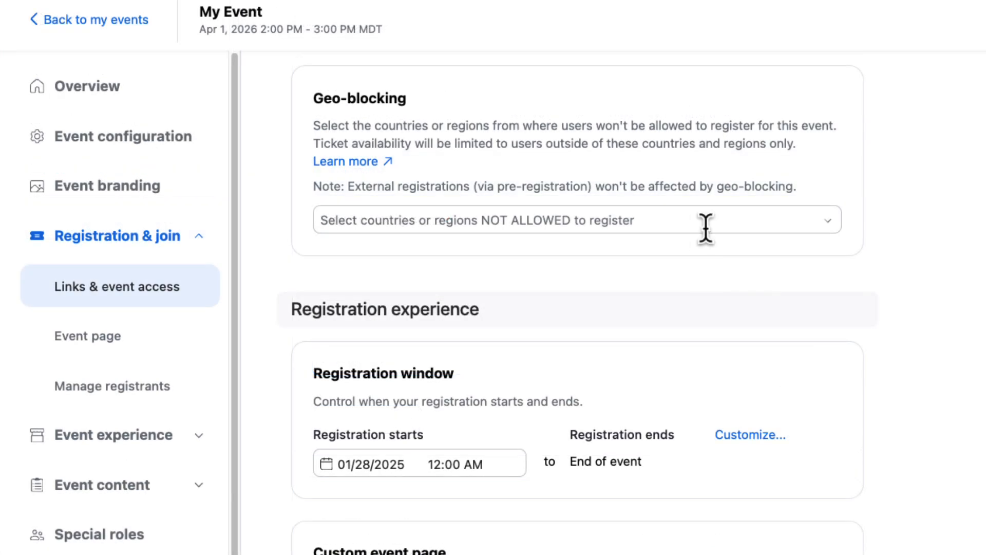
# Try geo-blocking registrants from India and clear the country selection again
pyautogui.click(706, 228)
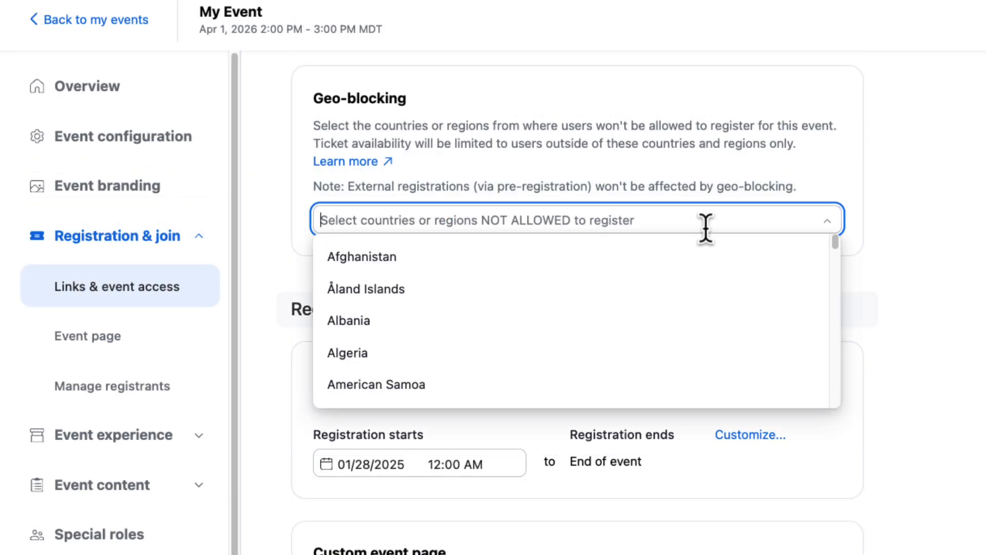
pyautogui.write('india')
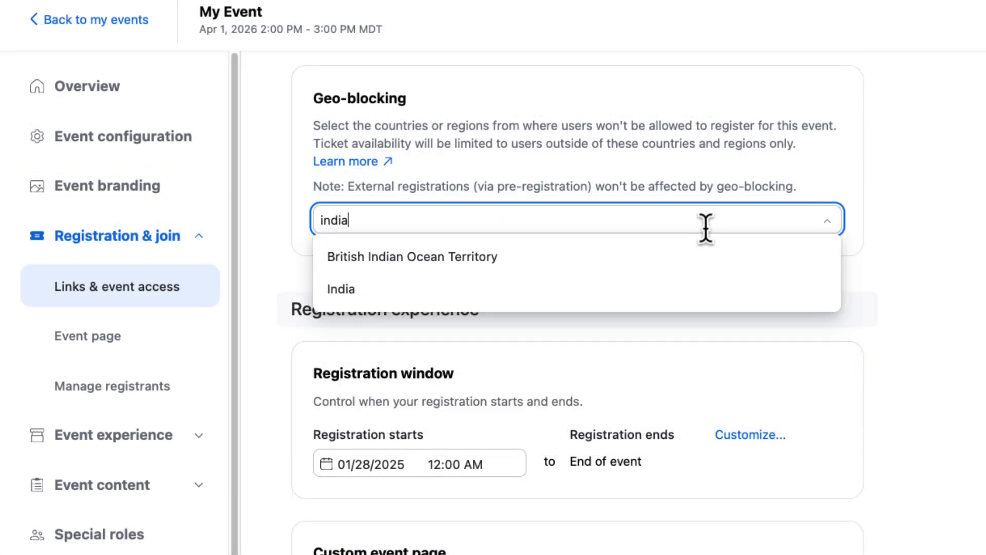
pyautogui.click(726, 293)
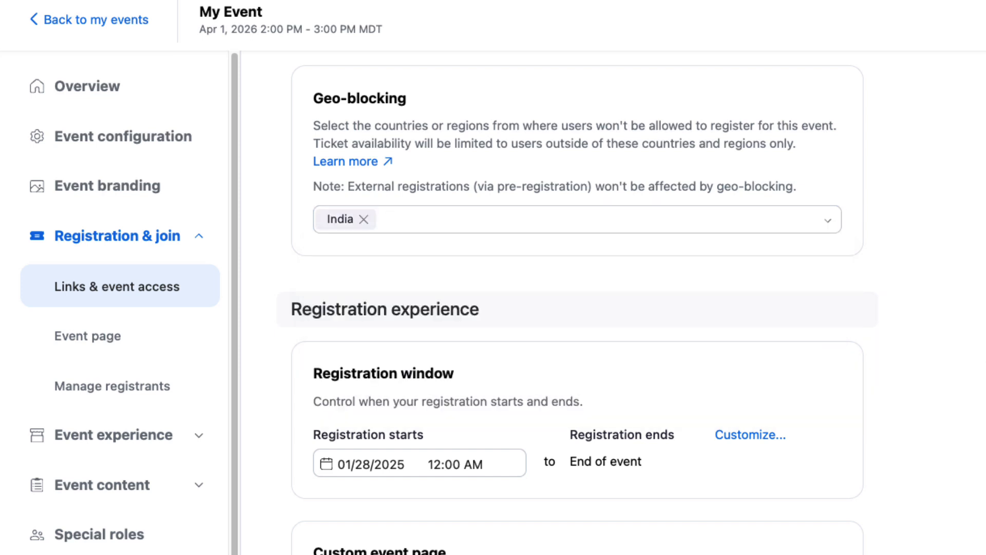
pyautogui.click(364, 220)
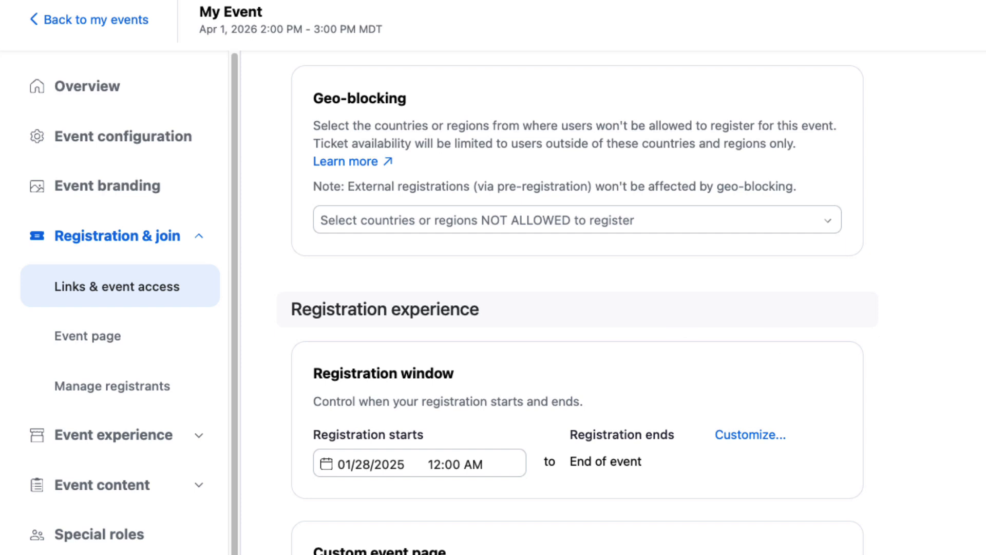
# Customize when registration ends in the registration window and open the end date for editing
pyautogui.scroll(-5, 738, 392)
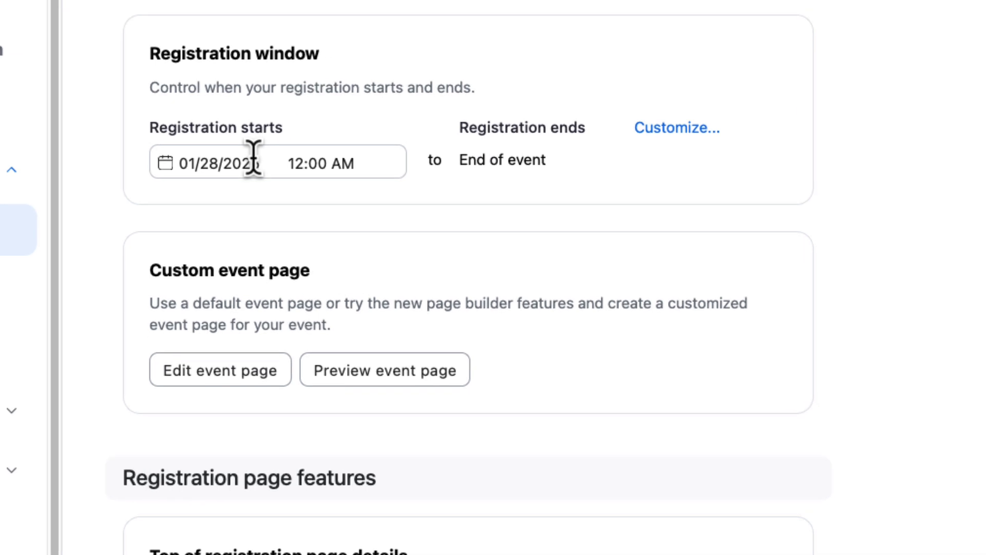
pyautogui.click(667, 131)
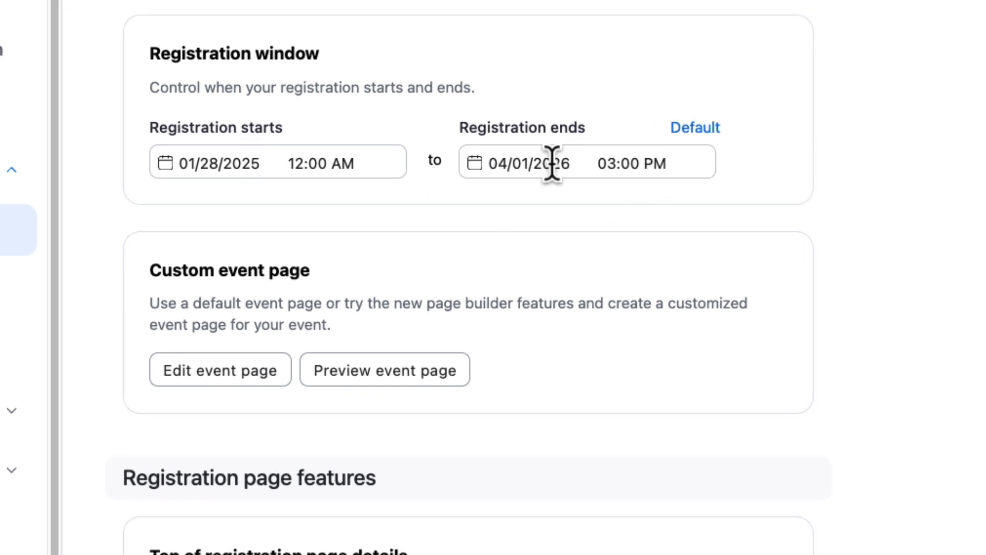
pyautogui.click(525, 165)
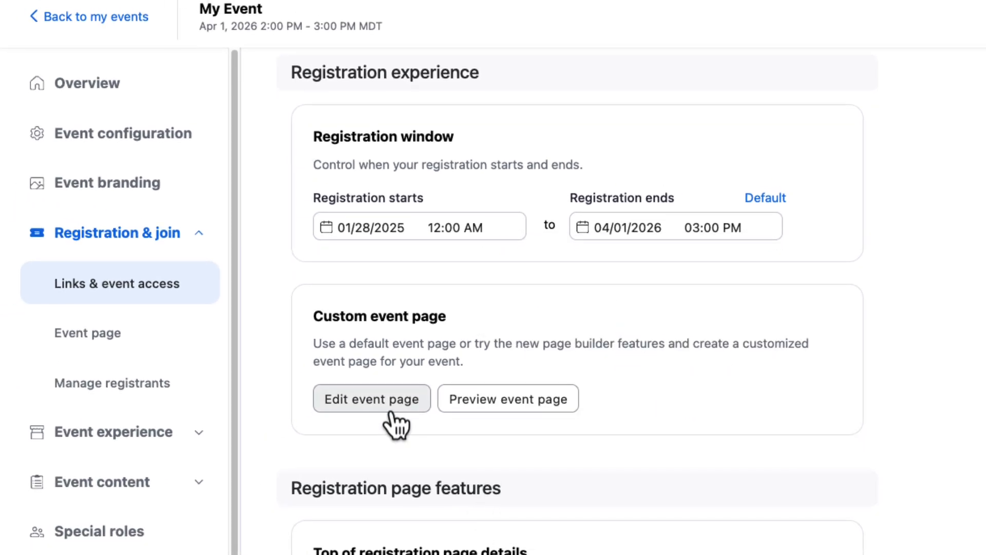
# Edit the custom event page by adding a video element to Section 5's upper second column, using the copied video link
pyautogui.click(389, 409)
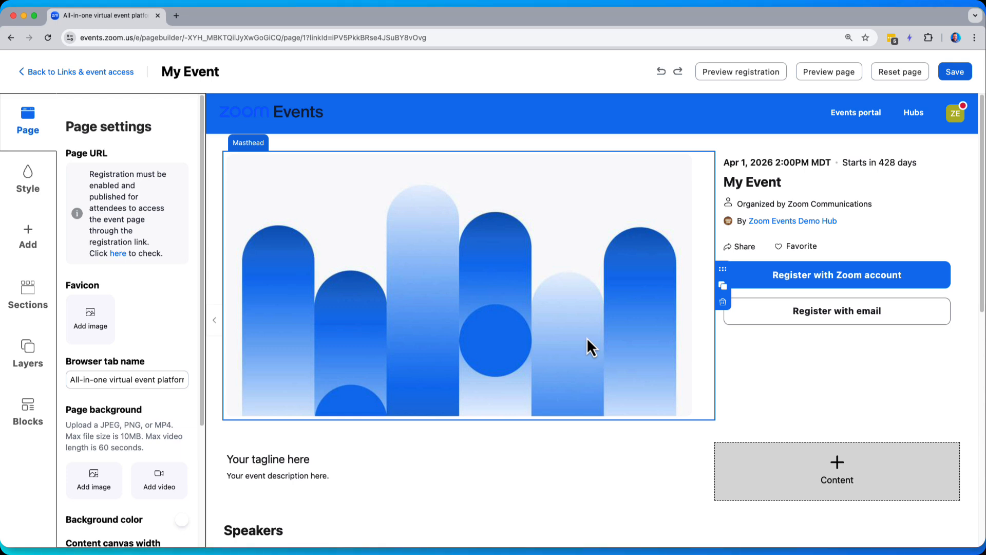
pyautogui.click(19, 255)
pyautogui.moveTo(160, 346); pyautogui.dragTo(678, 301)
pyautogui.click(678, 301)
pyautogui.click(118, 247)
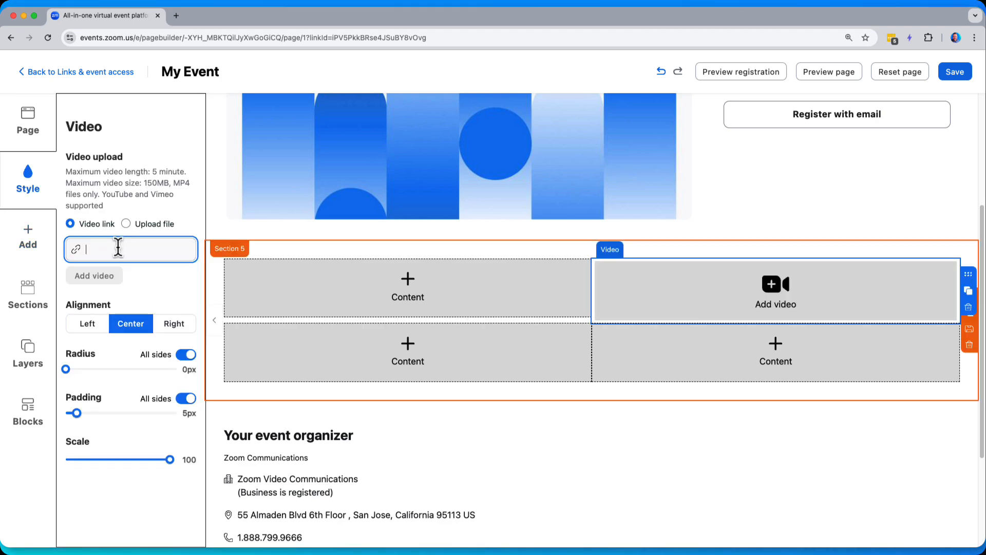
pyautogui.press('super+v')
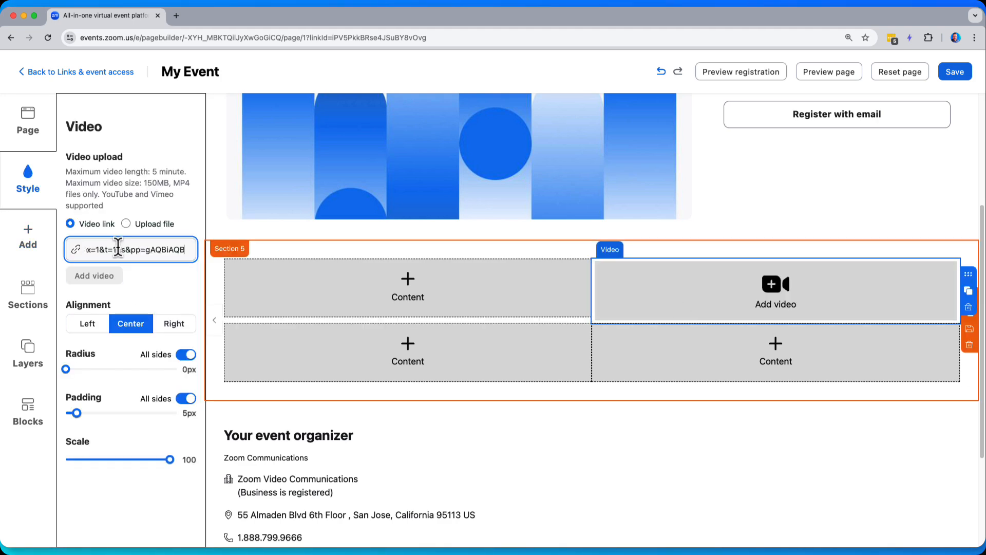
pyautogui.click(99, 279)
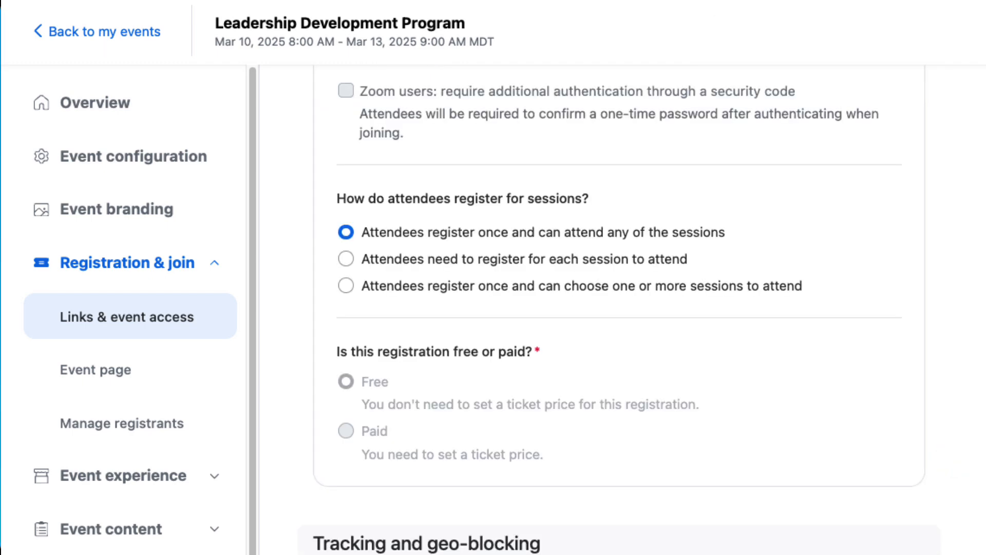
# Preview the Leadership Development Program event and register with a Zoom account, agreeing to marketing communications and confirming the registration
pyautogui.click(880, 107)
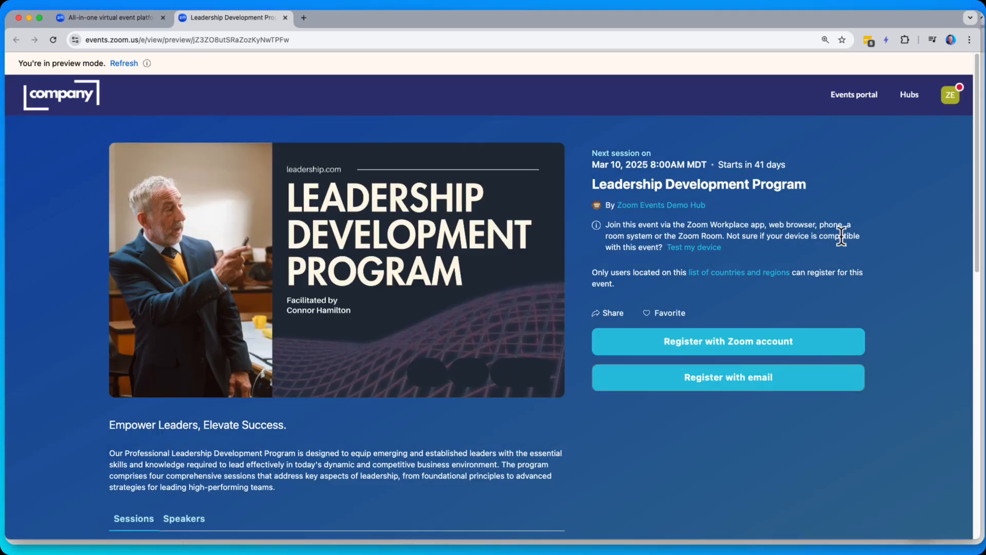
pyautogui.click(748, 344)
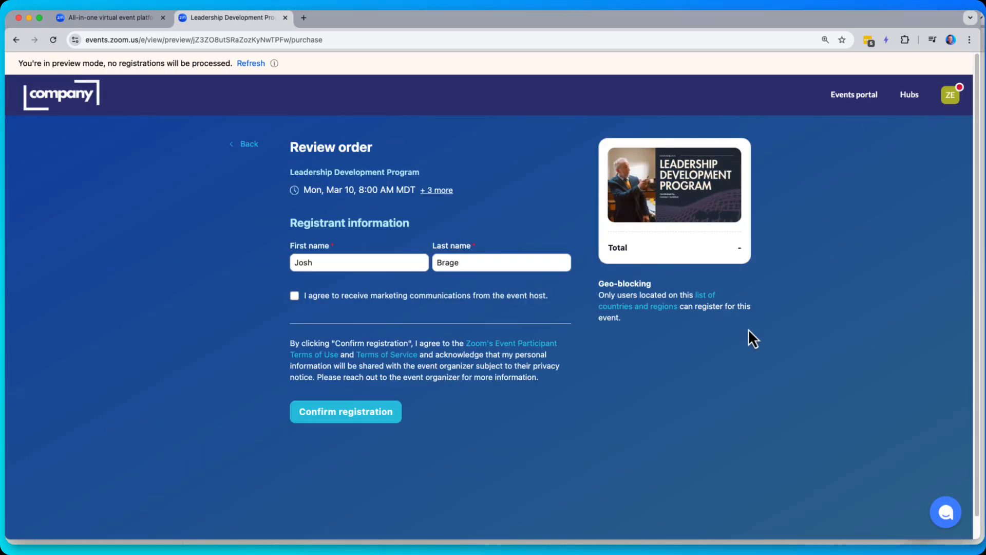
pyautogui.click(294, 297)
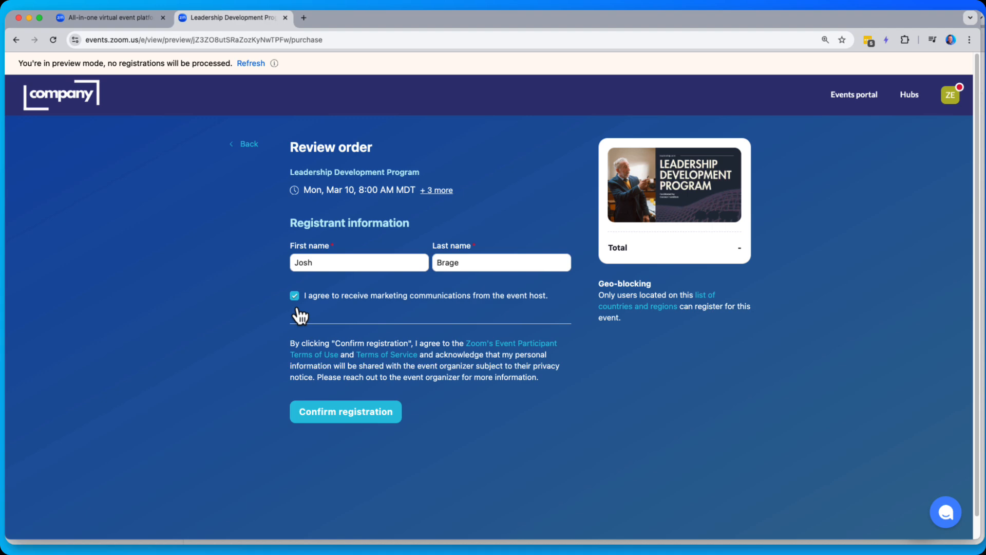
pyautogui.click(346, 421)
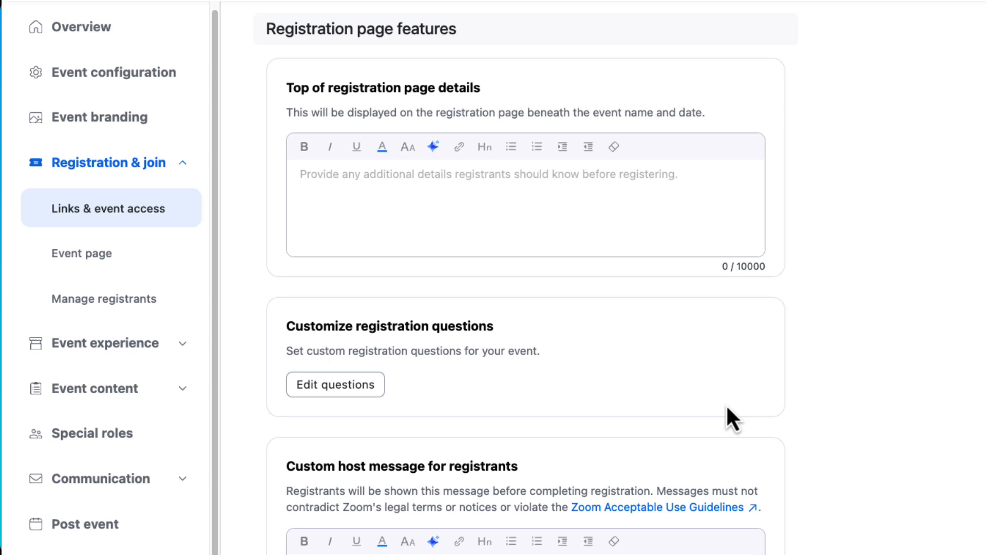
# Generate the top of registration page details with AI Companion: a short paragraph thanking attendees for registering and mentioning a confirmation email with more information
pyautogui.click(661, 198)
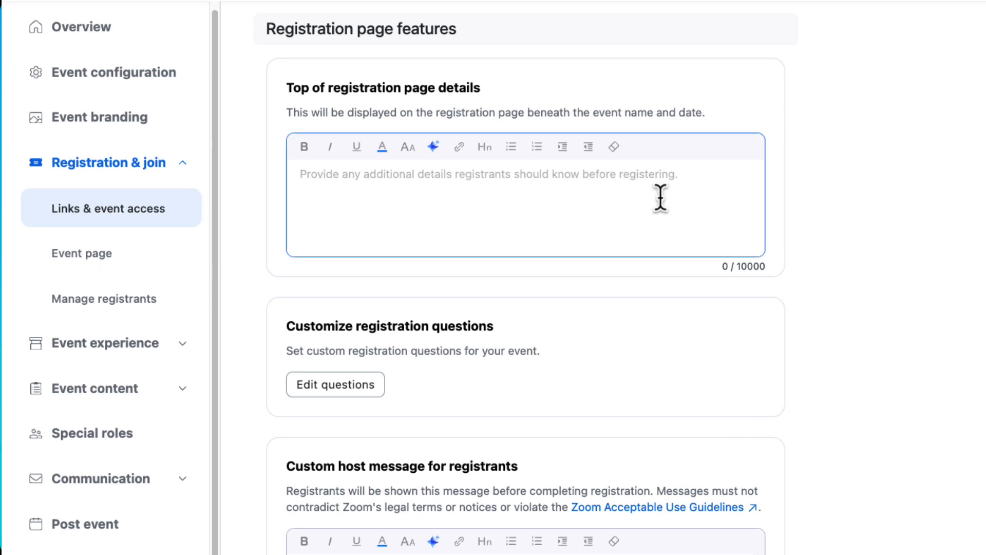
pyautogui.click(434, 147)
pyautogui.write('short p')
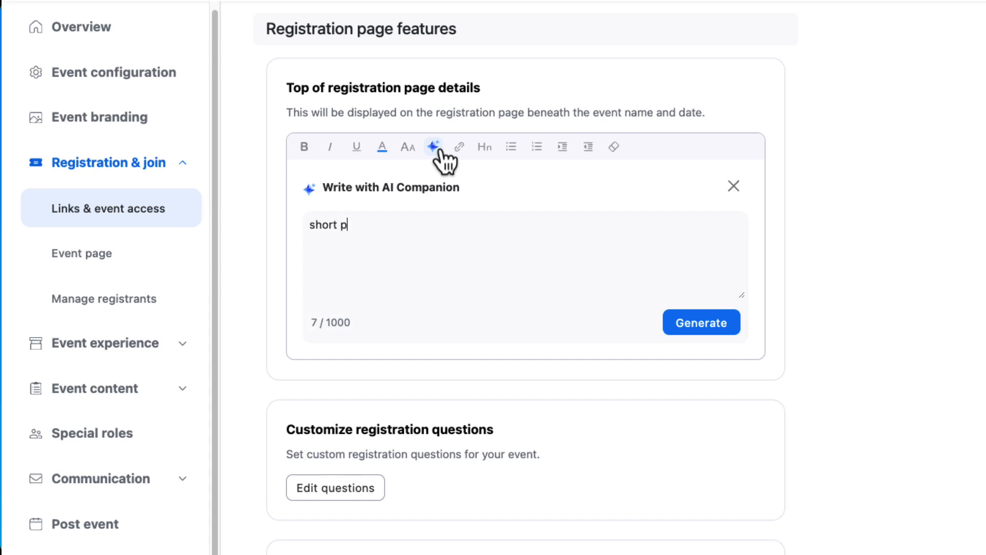
pyautogui.write("aragraph thanking attendee for registering for virtual event and letting them know they'll receive a confirmation email with ")
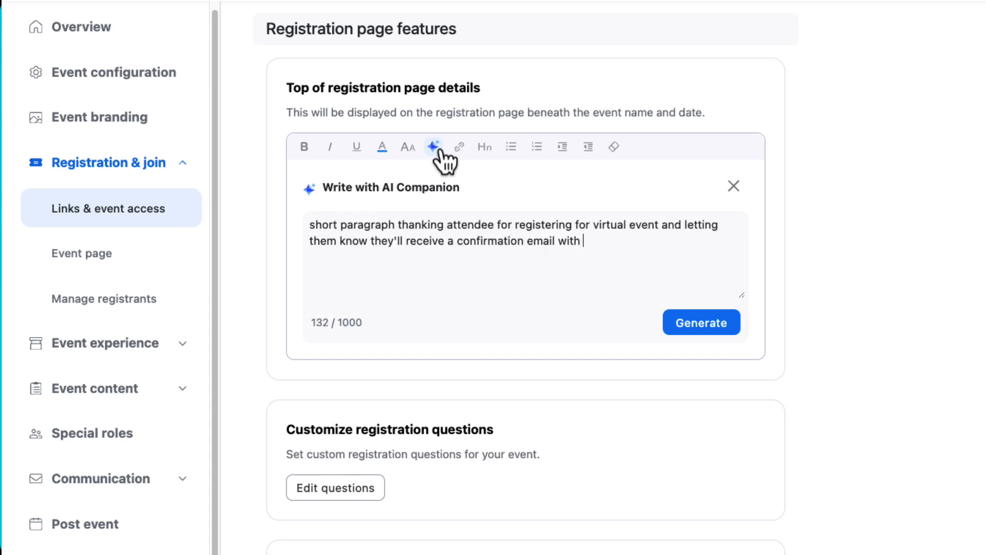
pyautogui.write('more information')
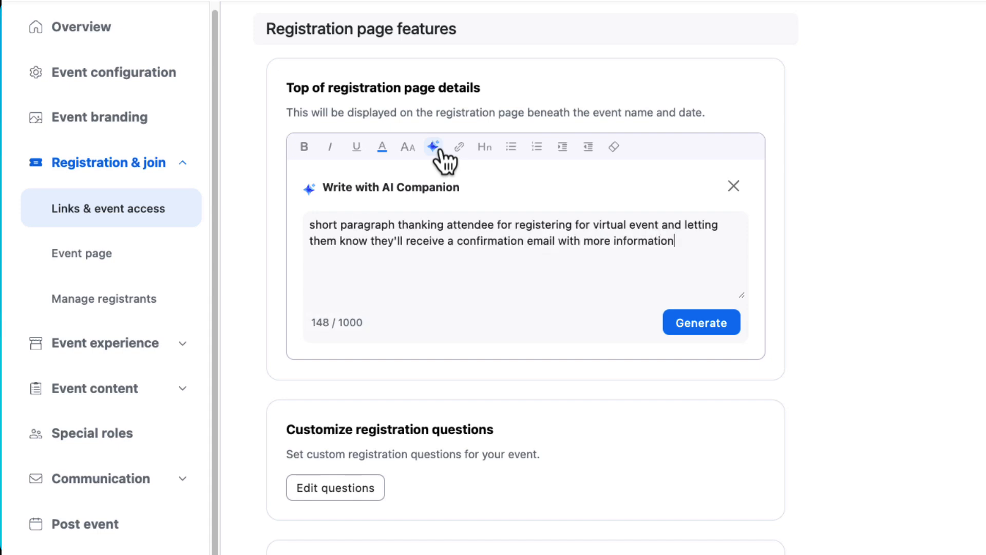
pyautogui.click(701, 323)
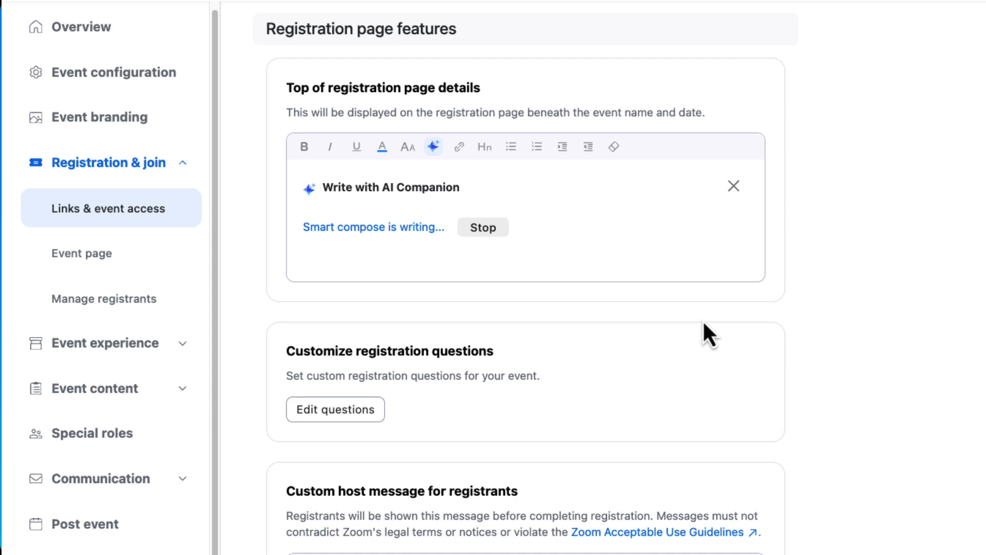
pyautogui.click(329, 339)
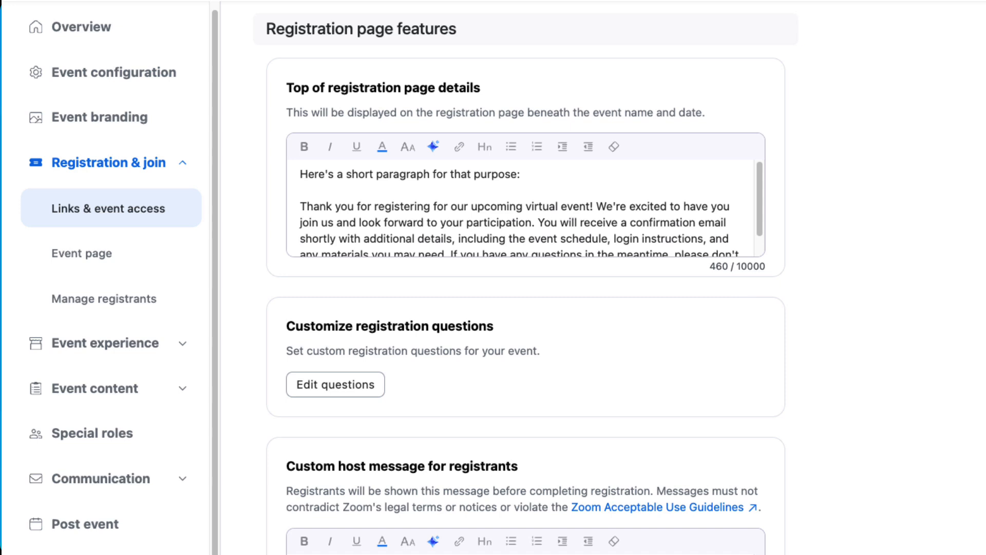
# Review the custom host message for registrants and require acceptance of it to register
pyautogui.scroll(-8, 526, 277)
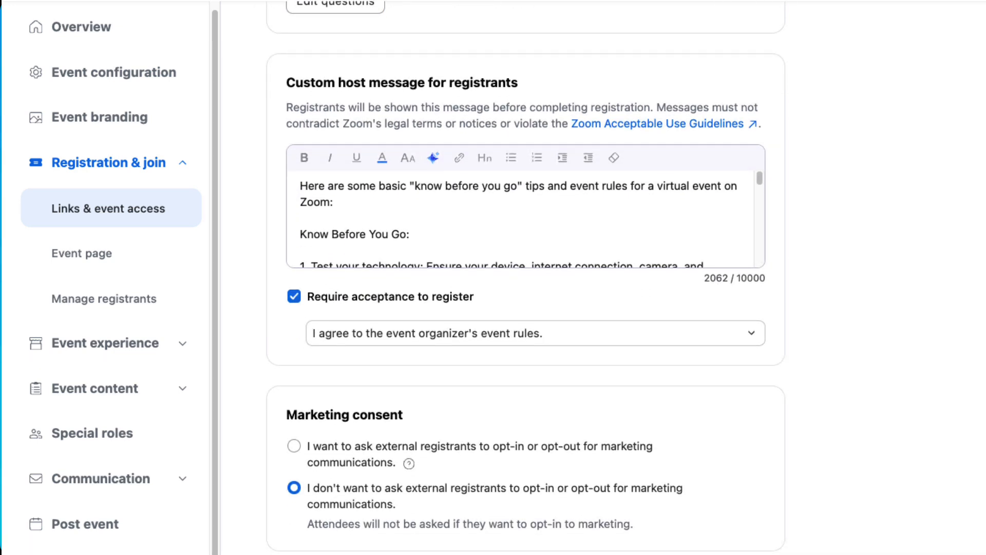
pyautogui.click(297, 299)
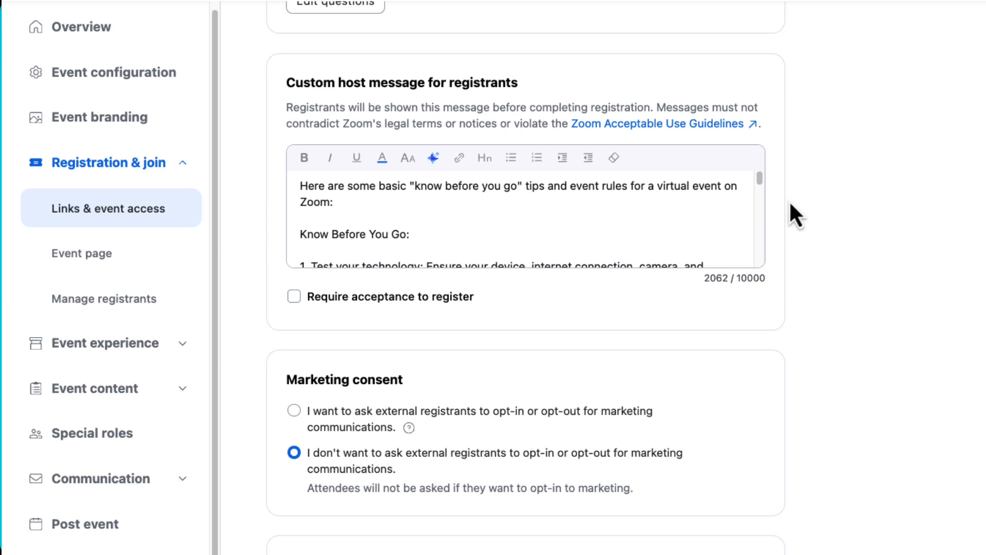
pyautogui.moveTo(763, 185); pyautogui.dragTo(764, 226)
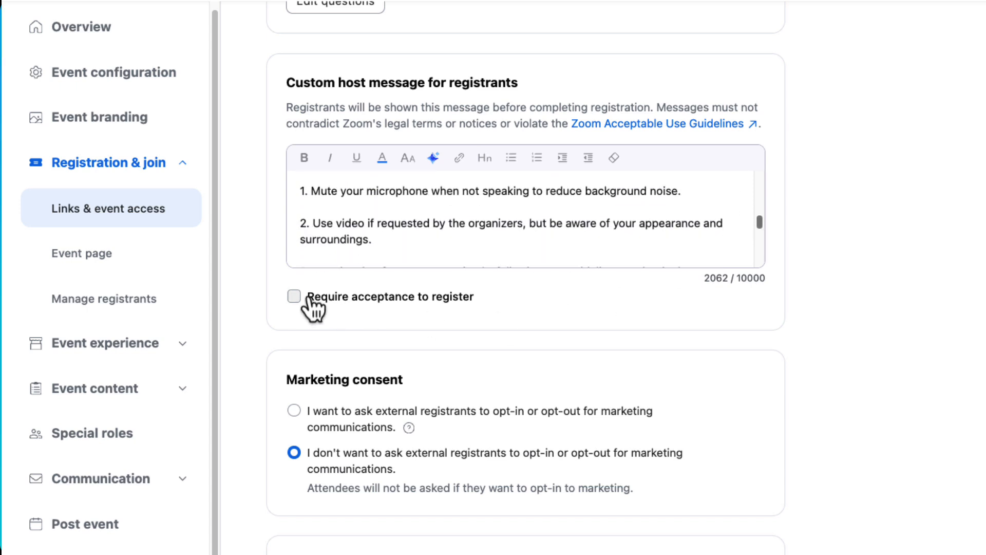
pyautogui.click(294, 297)
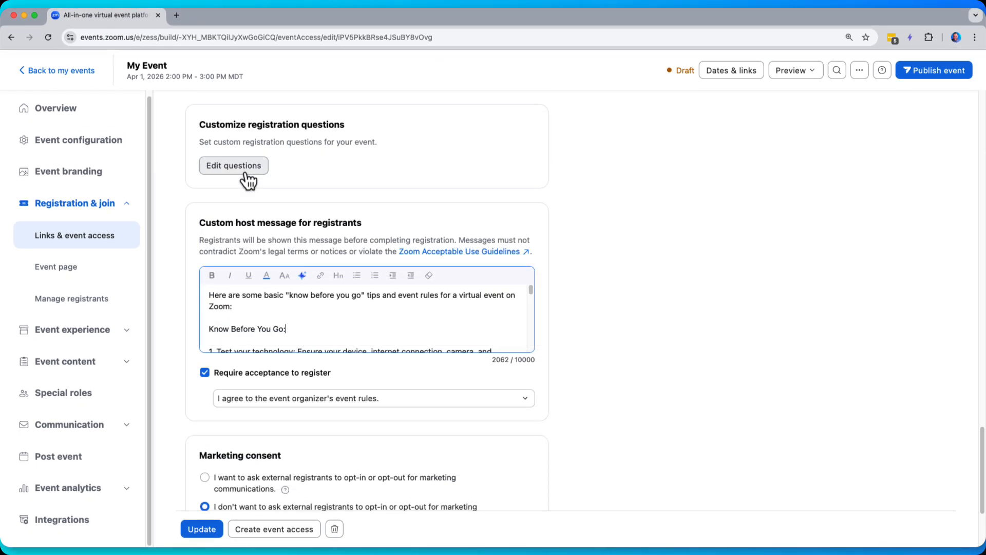
# Add the State/Province, Job title and Organization fields to the registrant's details in the registration questions
pyautogui.click(245, 175)
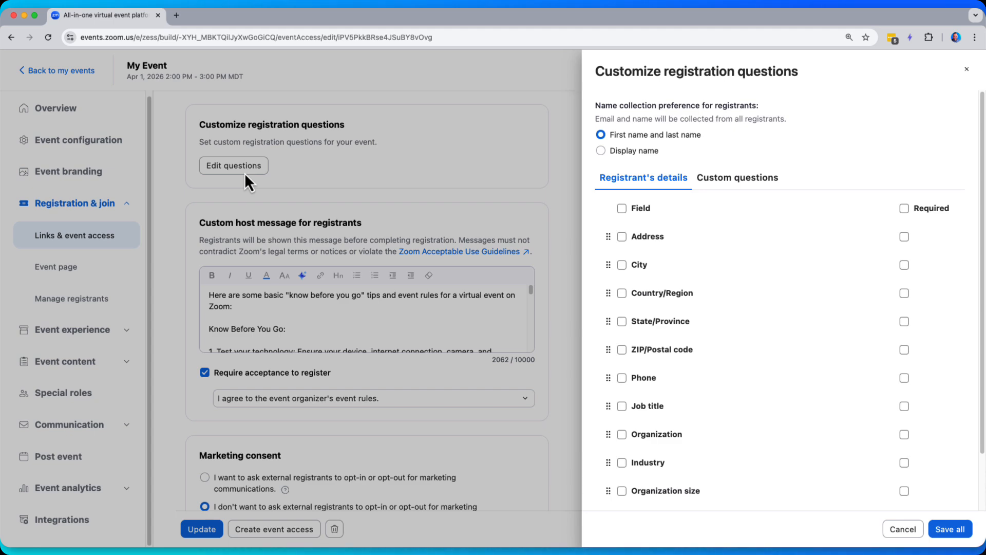
pyautogui.click(622, 321)
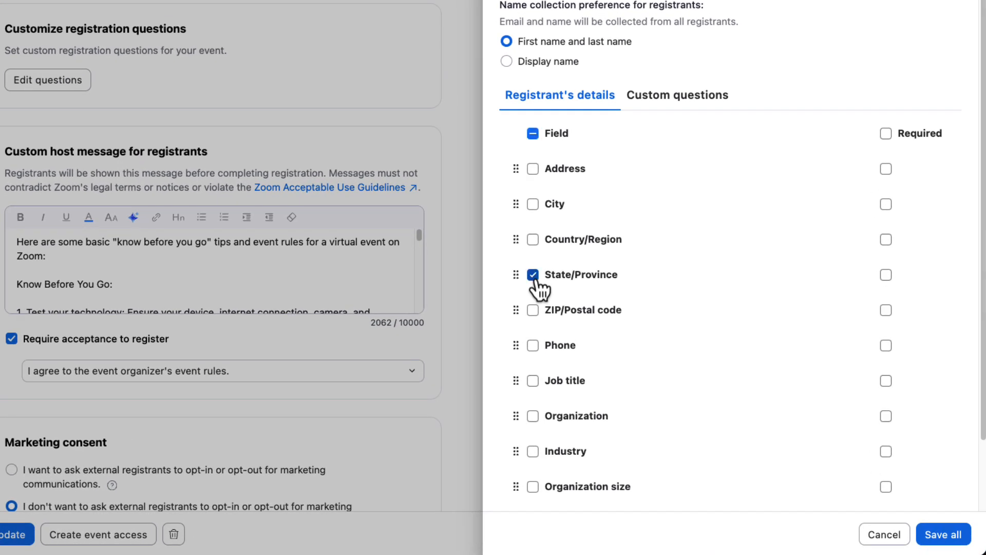
pyautogui.click(533, 381)
pyautogui.click(534, 416)
# Add custom single-choice questions "What type of role are you in?" and "If sales, are you inbound or outbound?"
pyautogui.click(696, 117)
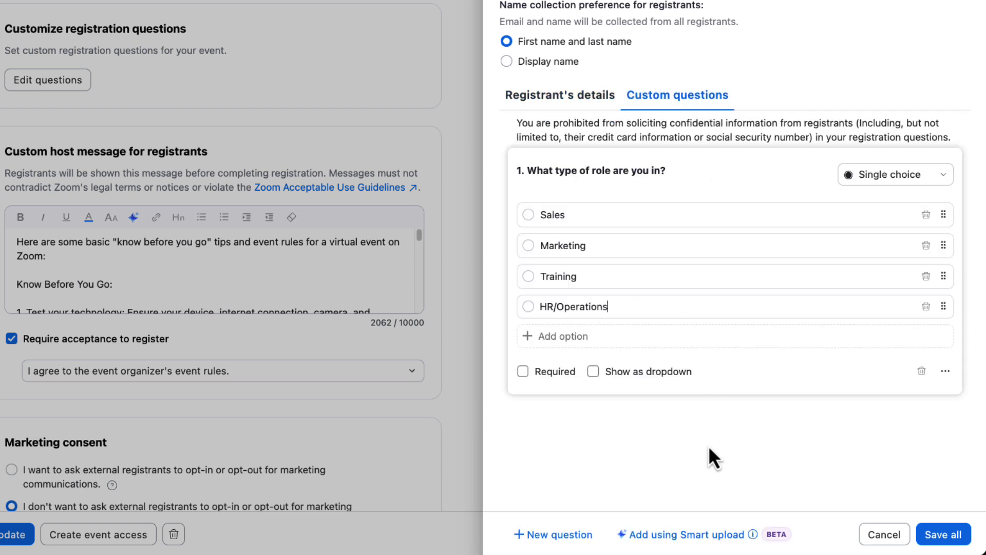
pyautogui.click(555, 535)
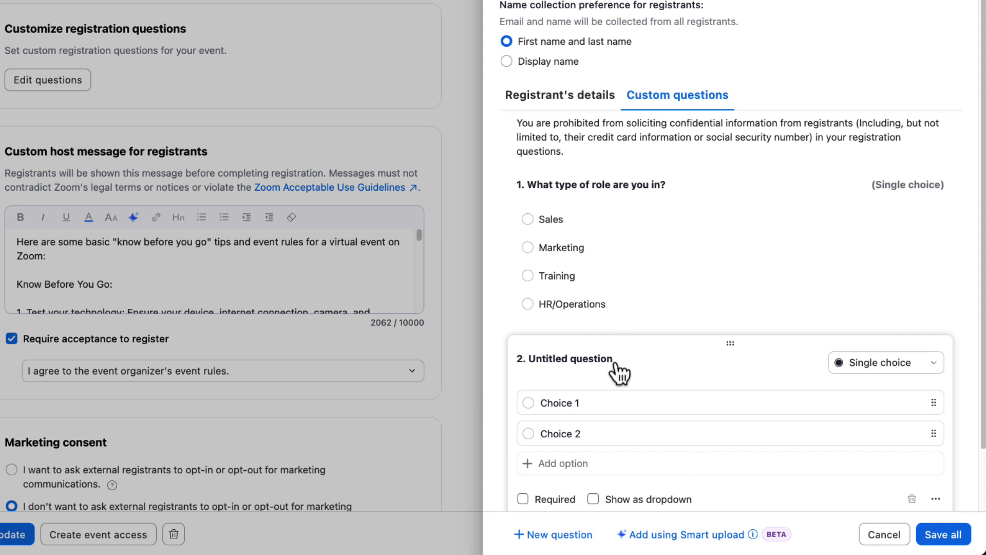
pyautogui.click(624, 359)
pyautogui.moveTo(628, 363); pyautogui.dragTo(520, 360)
pyautogui.write('If sales, are')
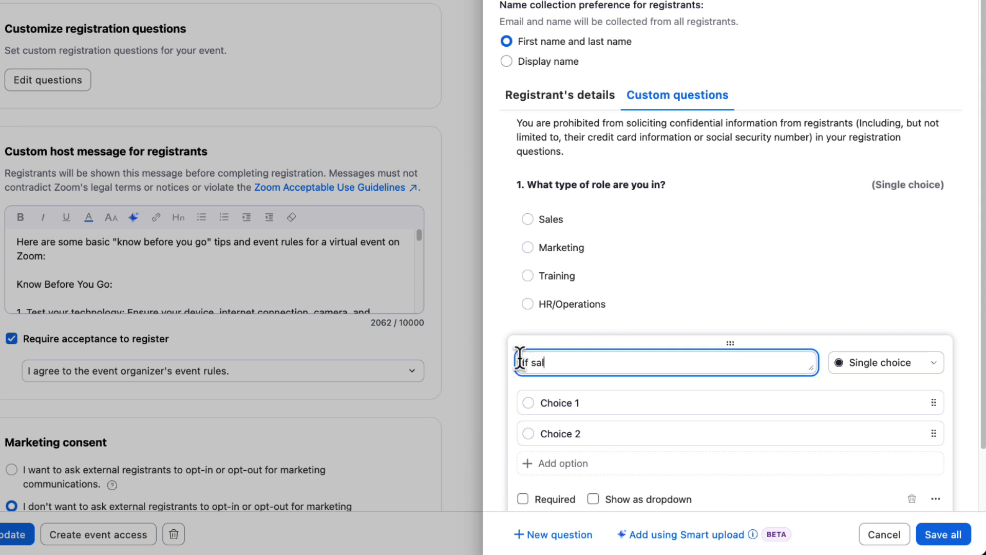
pyautogui.write(' you inbound or outbound?')
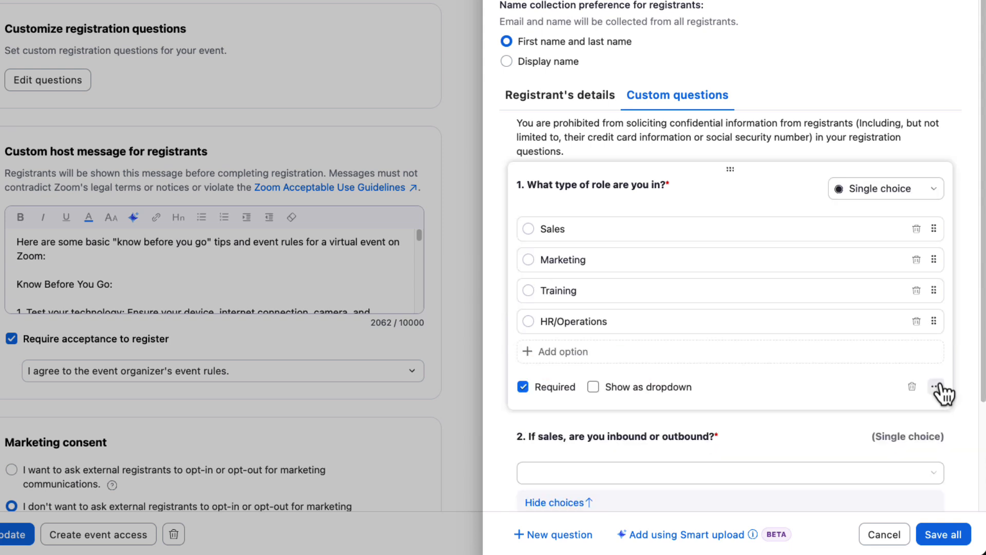
# Add skip logic to the role question so that Sales leads to the inbound or outbound question, and save all registration questions
pyautogui.click(936, 386)
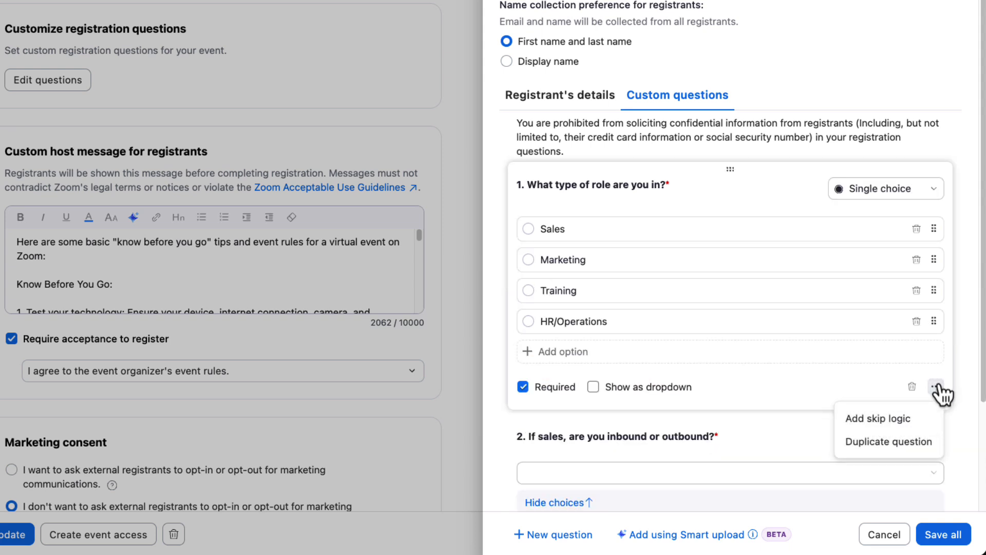
pyautogui.click(928, 421)
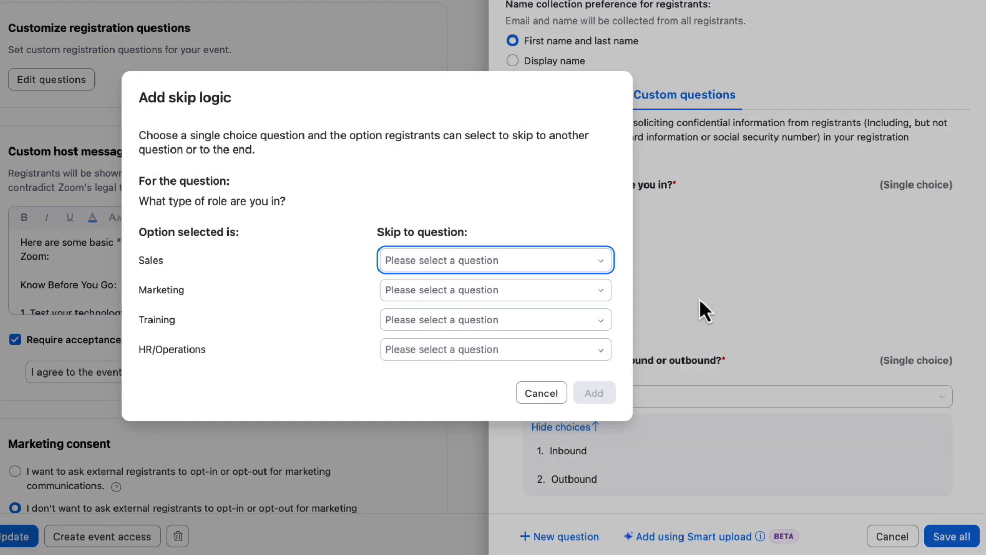
pyautogui.click(480, 261)
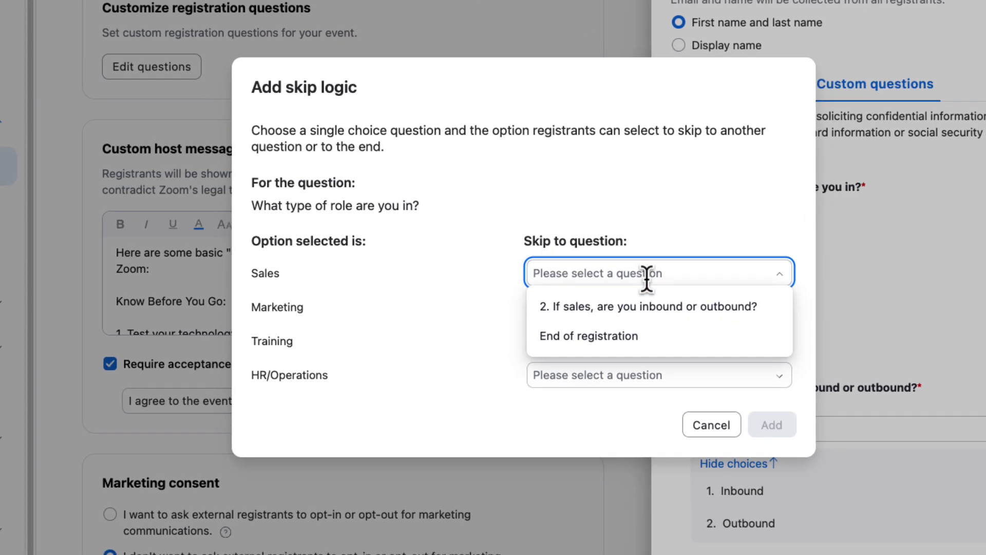
pyautogui.click(664, 309)
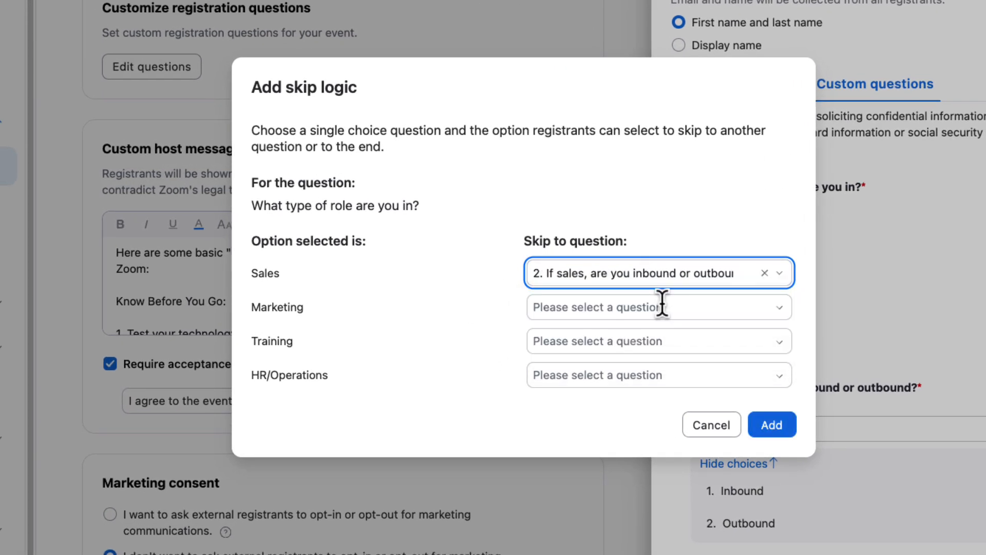
pyautogui.click(775, 428)
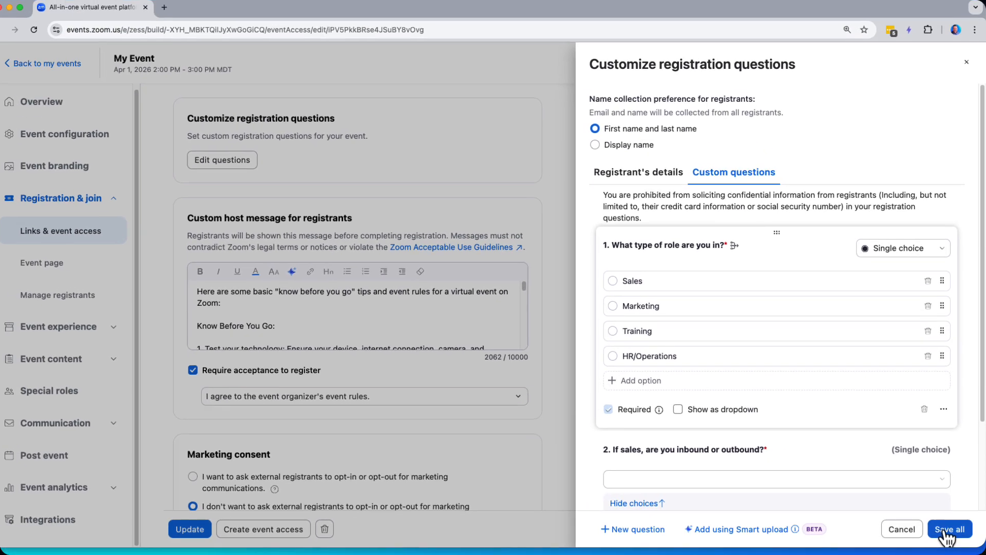
pyautogui.click(936, 531)
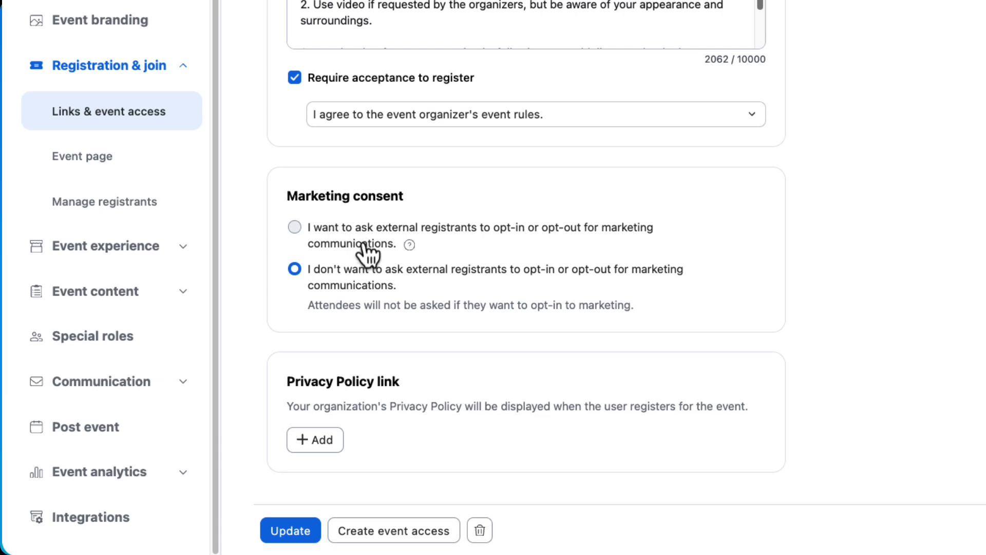
# Start adding a Privacy Policy link for the registration page
pyautogui.click(322, 442)
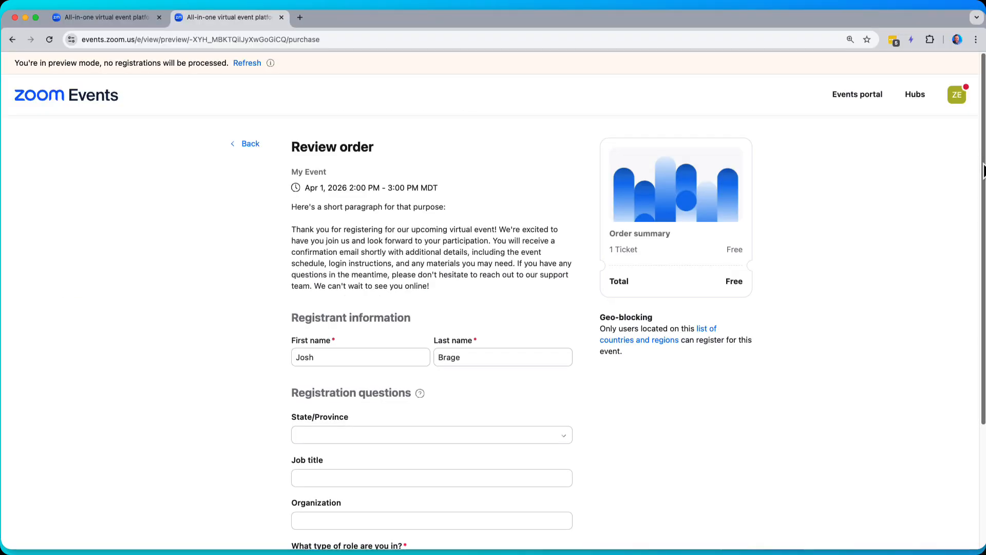
# Complete the My Event registration preview with Inbound as the sales type, agree to the organizer's event rules and confirm the registration
pyautogui.scroll(-5, 983, 170)
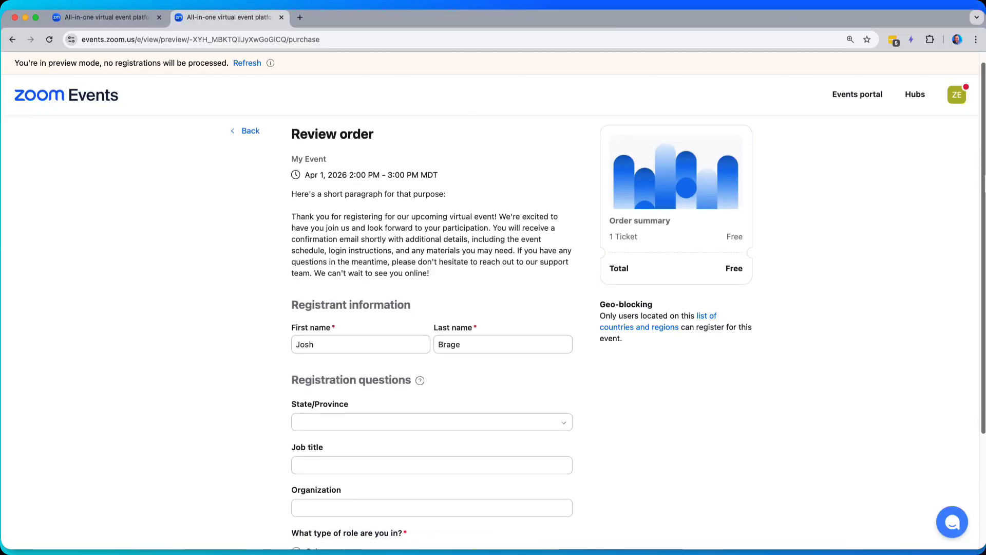
pyautogui.scroll(-2, 493, 308)
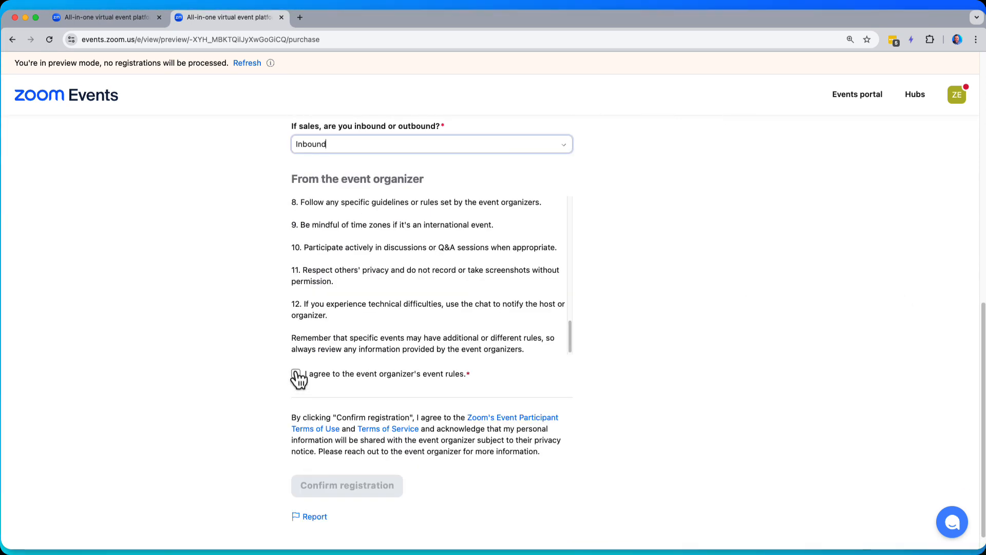
pyautogui.click(296, 375)
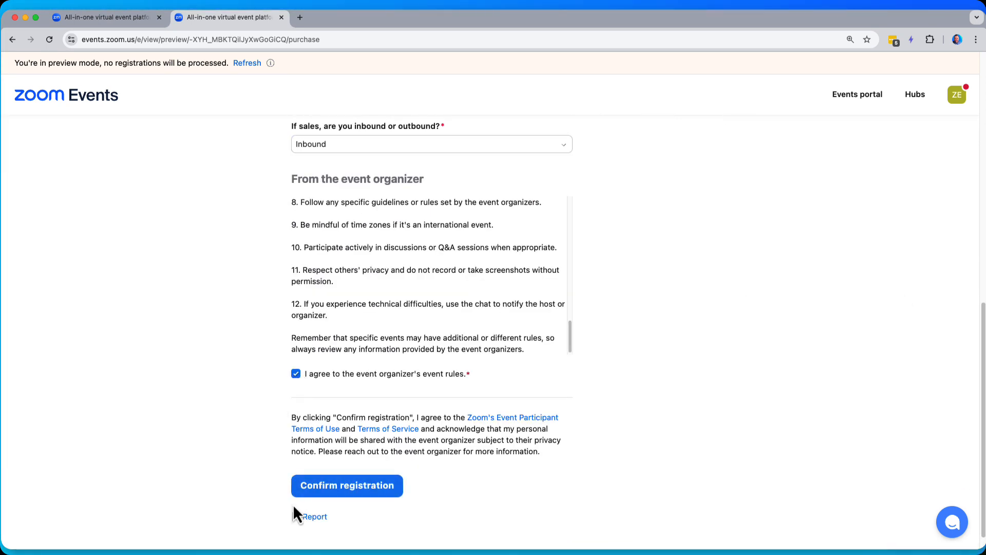
pyautogui.click(361, 494)
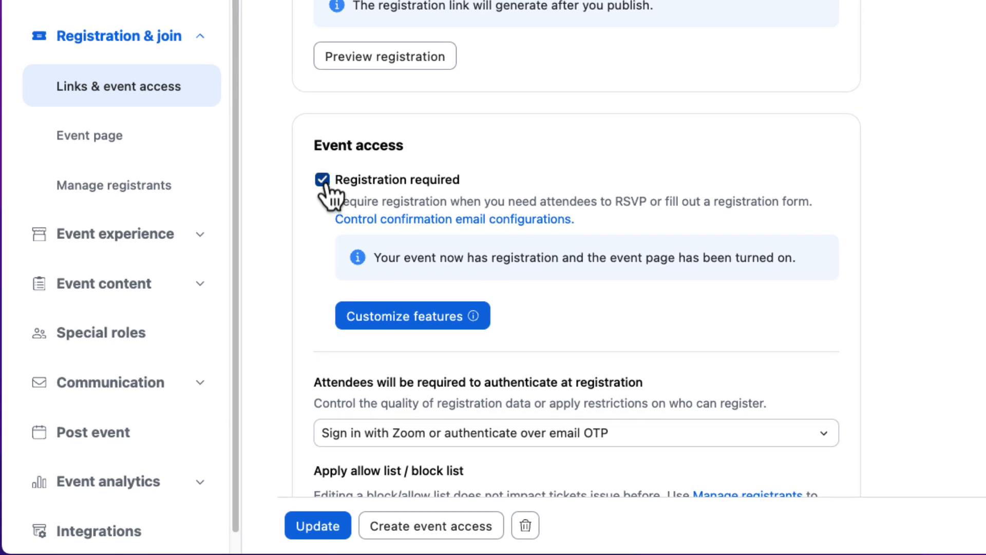
# Turn off required registration for the event and require attendees to authenticate at time of join
pyautogui.click(324, 181)
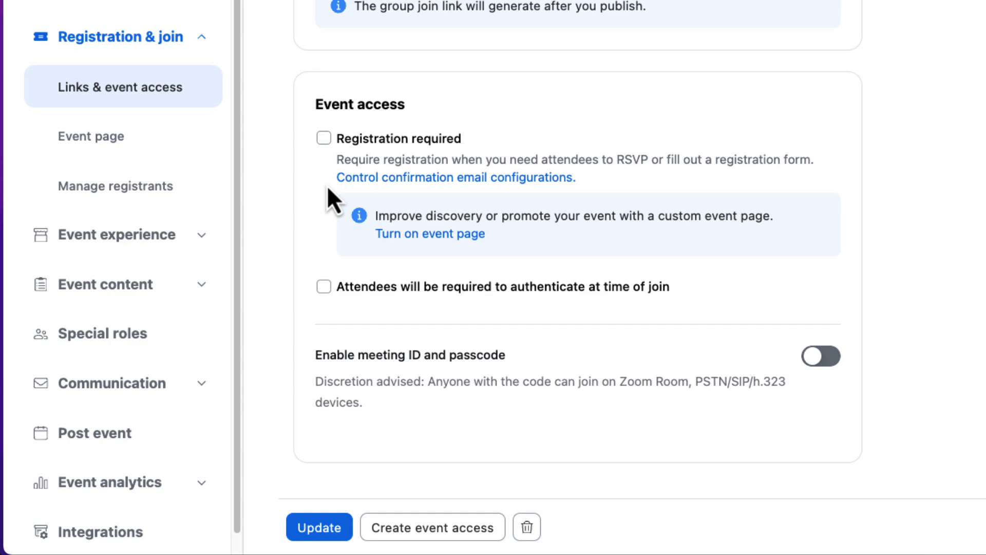
pyautogui.click(324, 286)
pyautogui.scroll(-5, 326, 298)
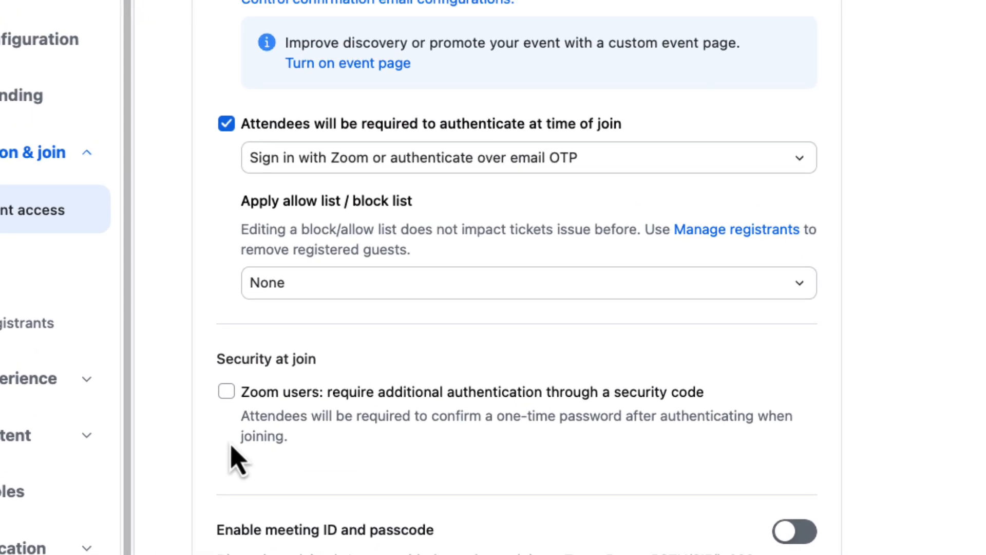
# Set join authentication to external single sign-on (SSO) and apply an allow list to the event access
pyautogui.click(334, 168)
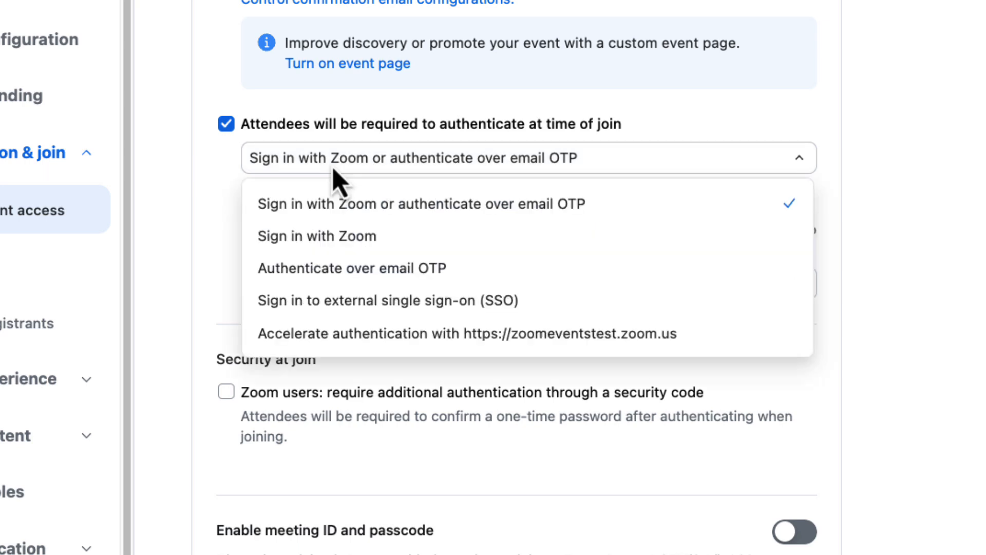
pyautogui.click(335, 303)
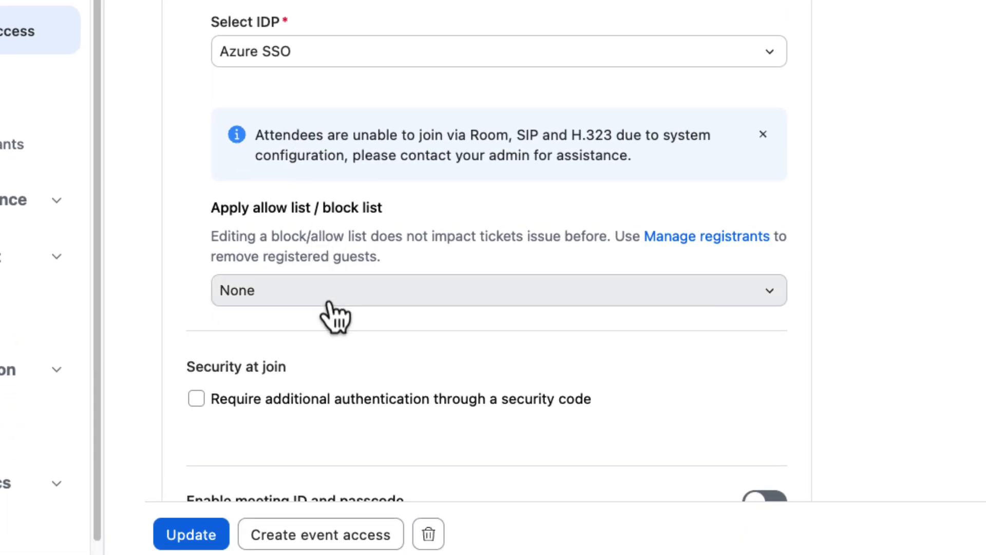
pyautogui.click(327, 308)
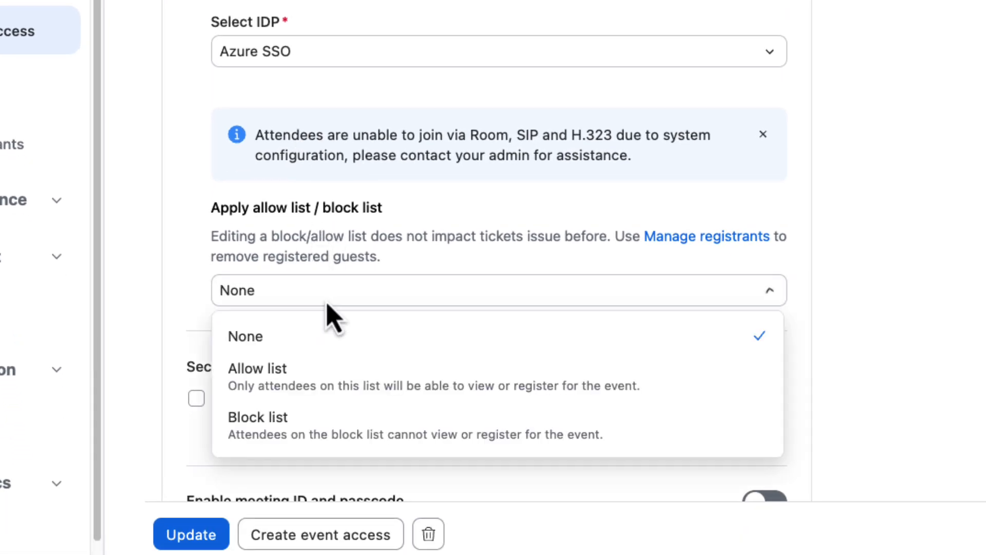
pyautogui.click(319, 382)
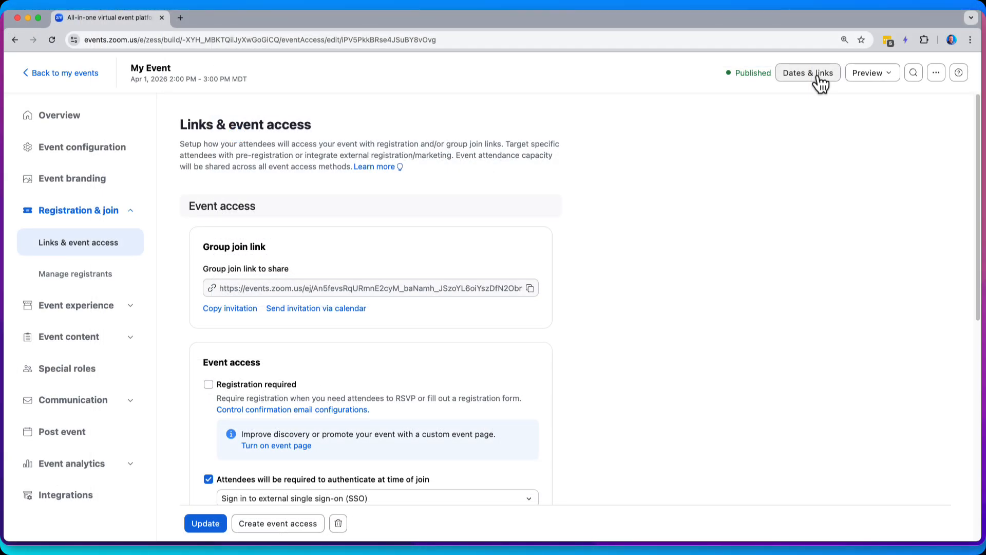
# Copy the Event access 1 group join link and choose Outlook for sending the calendar invitation
pyautogui.click(820, 79)
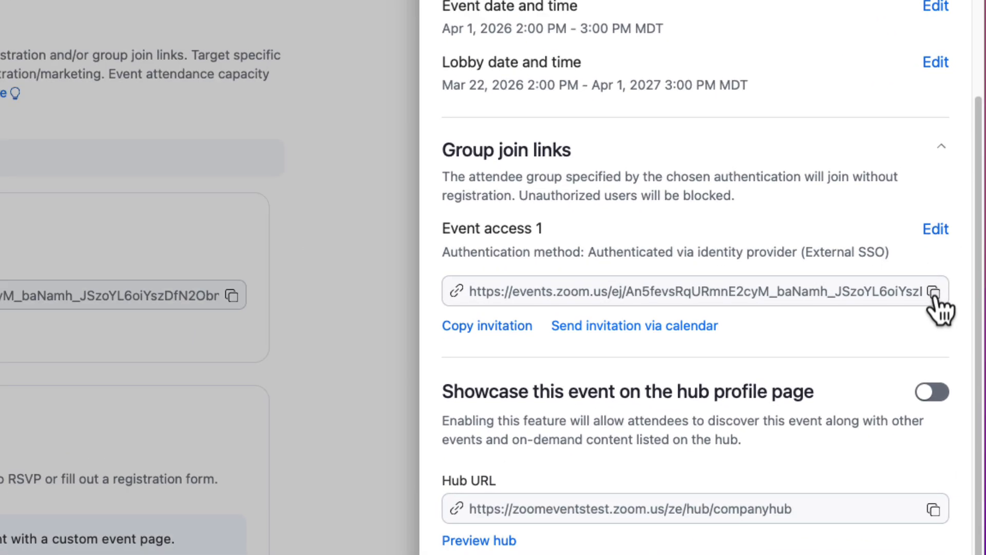
pyautogui.click(934, 293)
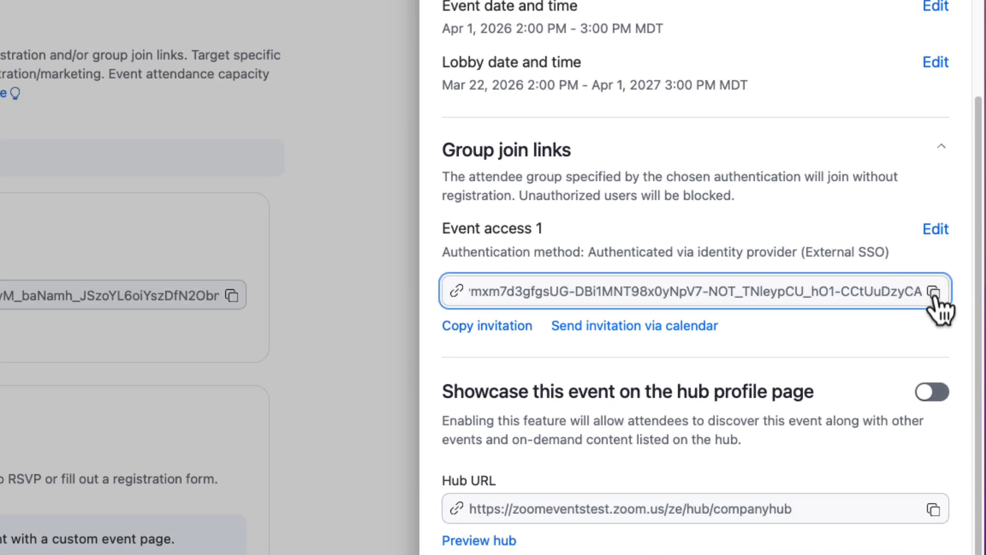
pyautogui.click(669, 332)
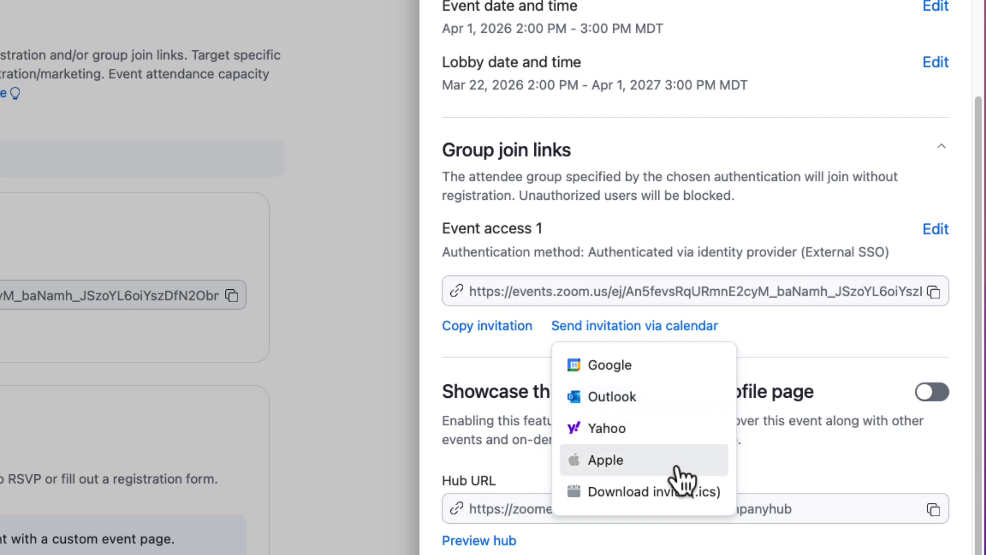
pyautogui.click(660, 400)
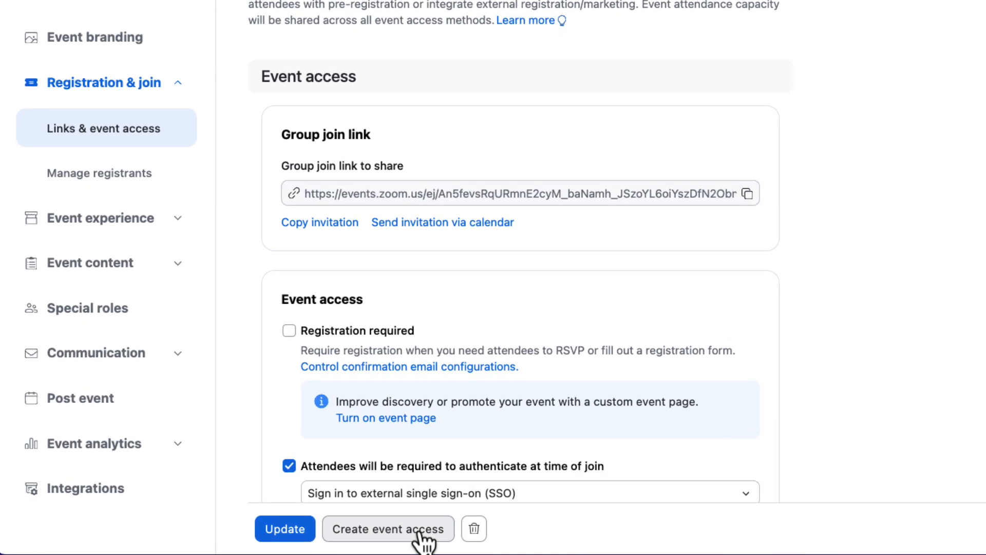
# Create a second event access for My Event with registration required, and open its additional options
pyautogui.click(422, 532)
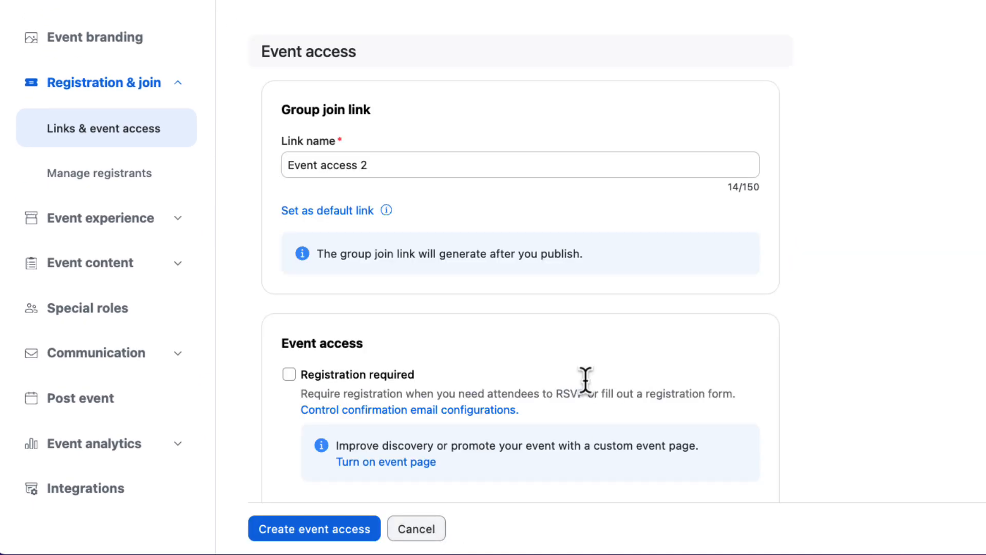
pyautogui.click(290, 374)
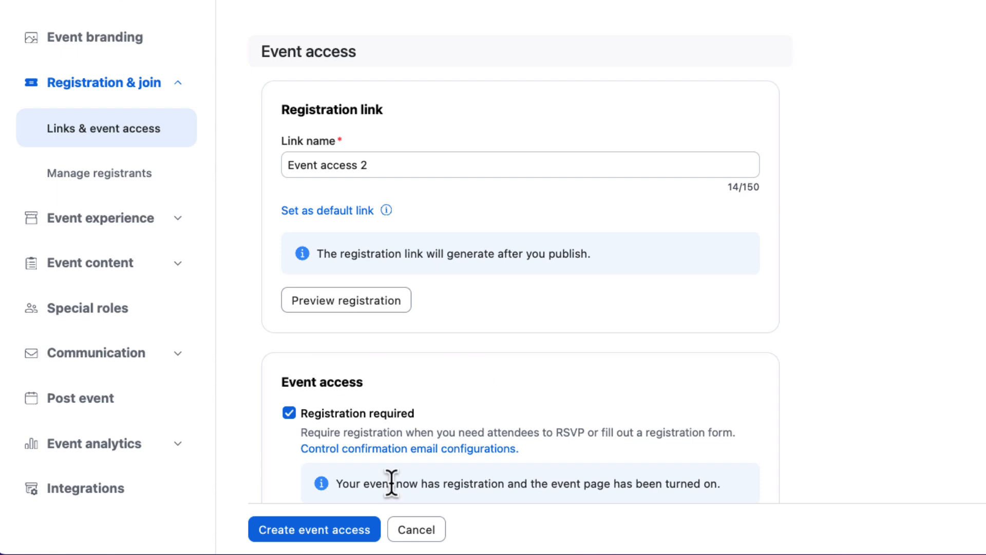
pyautogui.click(340, 532)
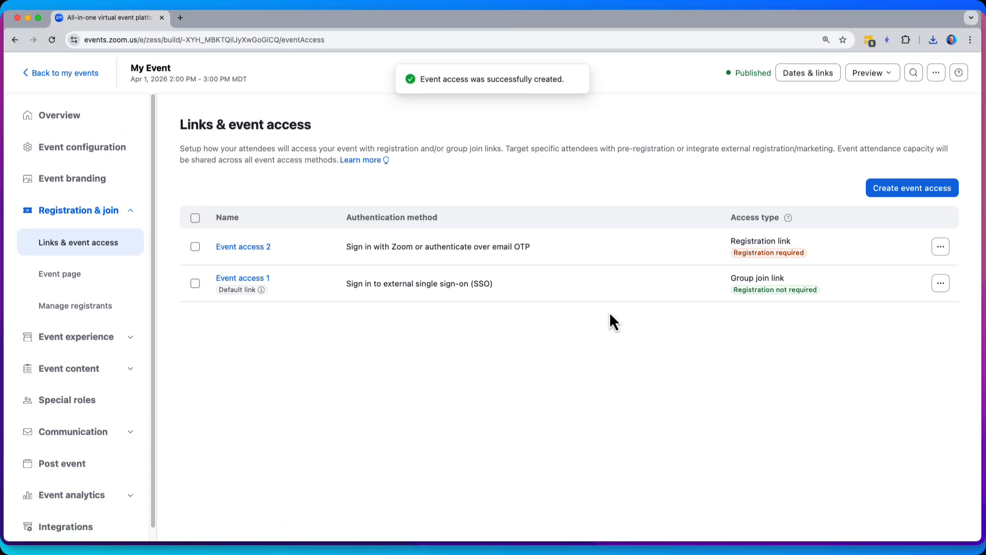
pyautogui.click(943, 252)
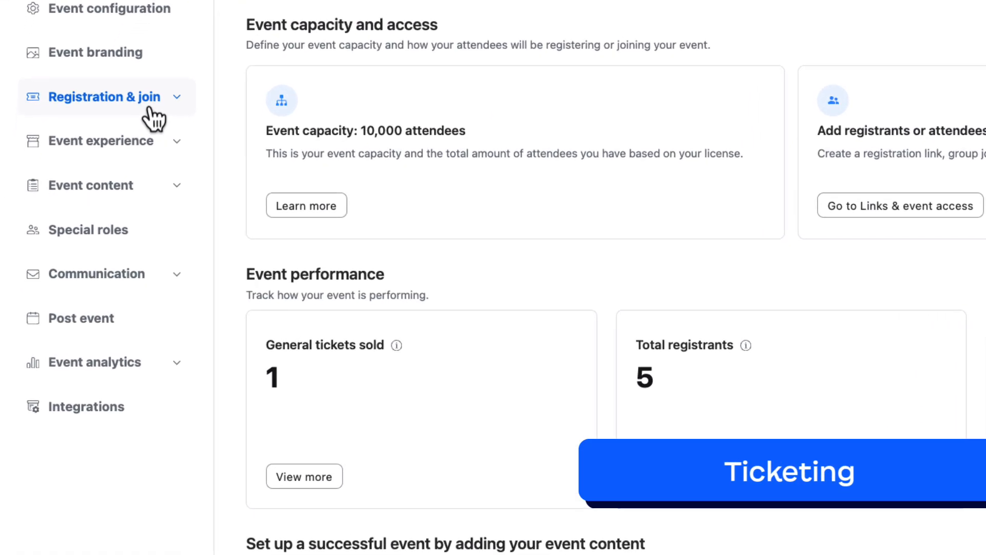
# Add a paid virtual ticket type named General Admission at $100 to the innovationconference event and save it
pyautogui.click(150, 107)
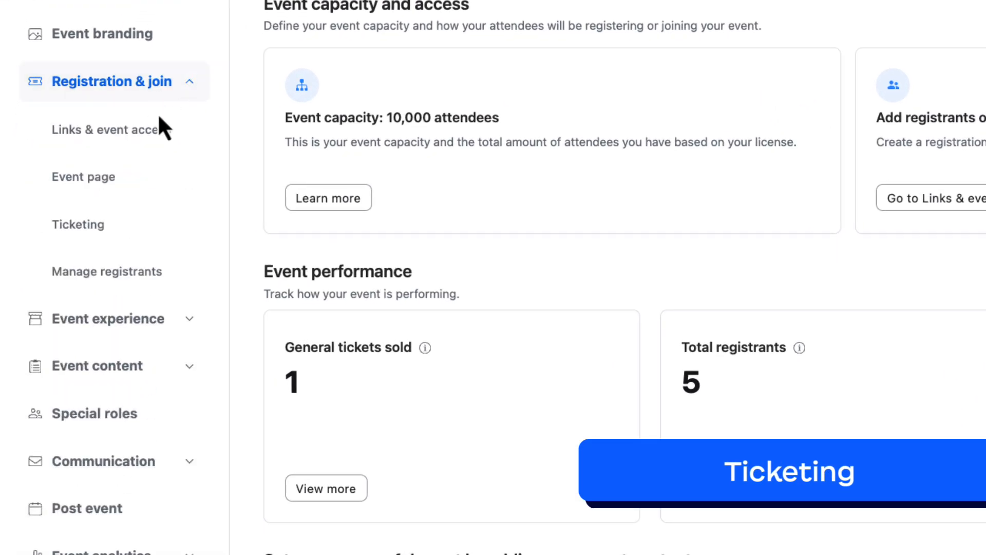
pyautogui.click(146, 225)
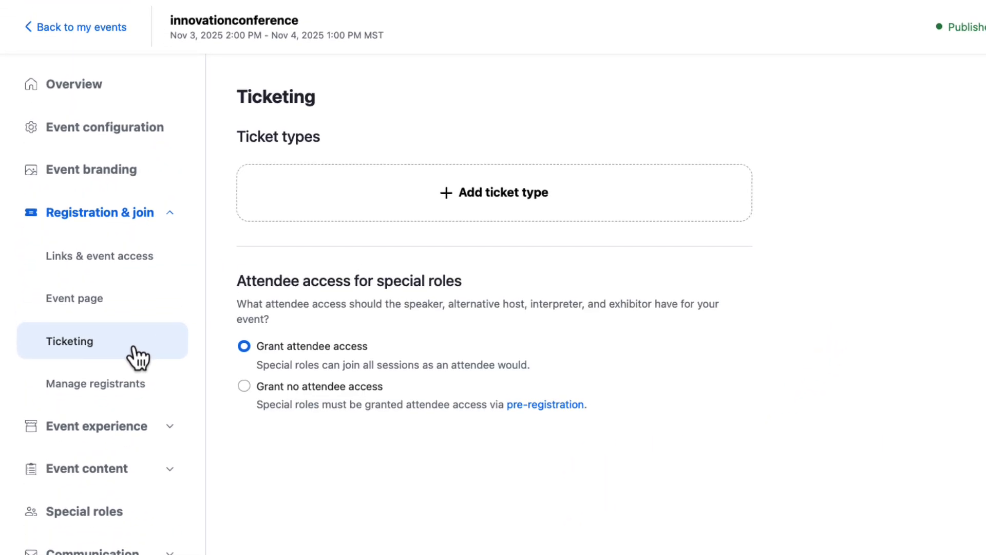
pyautogui.click(493, 215)
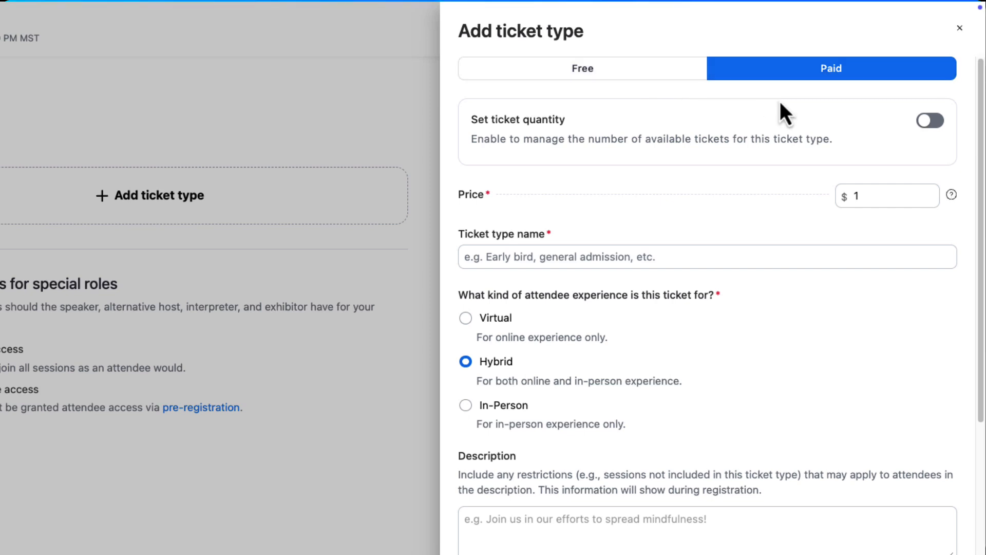
pyautogui.click(933, 123)
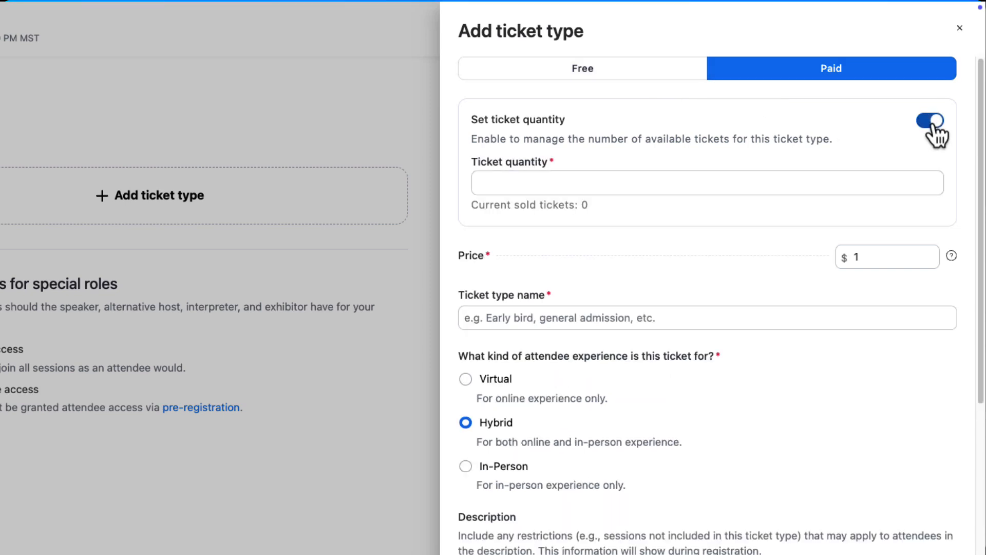
pyautogui.click(933, 123)
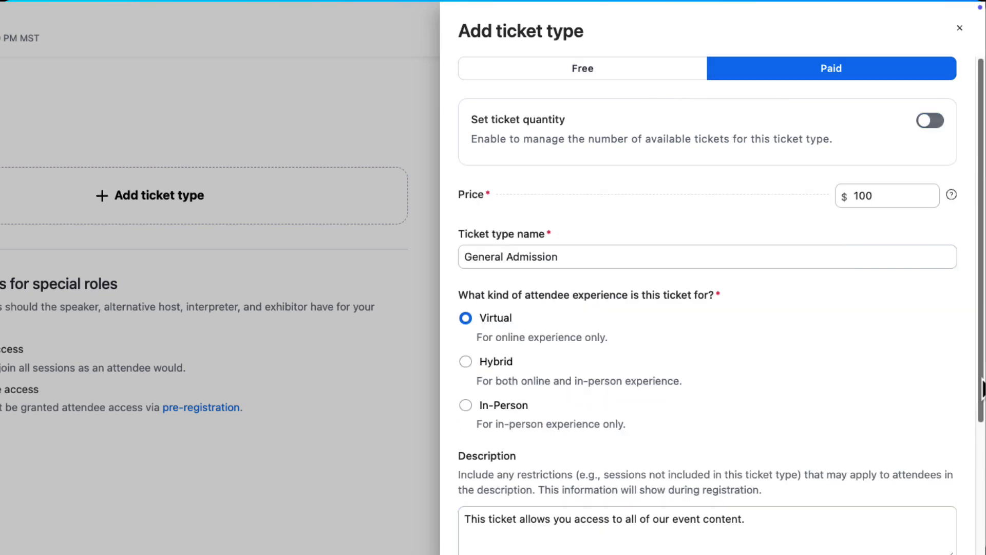
pyautogui.scroll(-3, 709, 308)
pyautogui.scroll(-8, 709, 309)
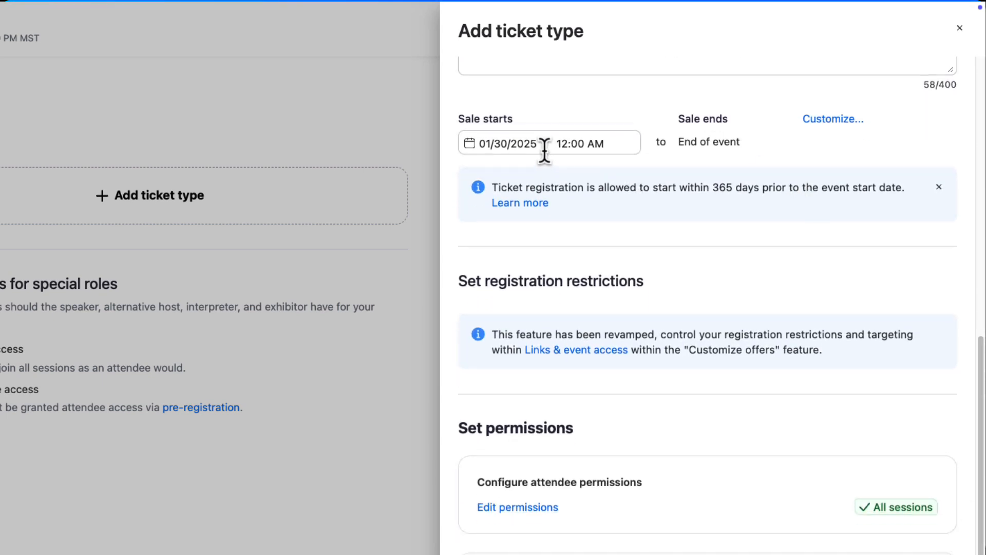
pyautogui.scroll(-4, 605, 126)
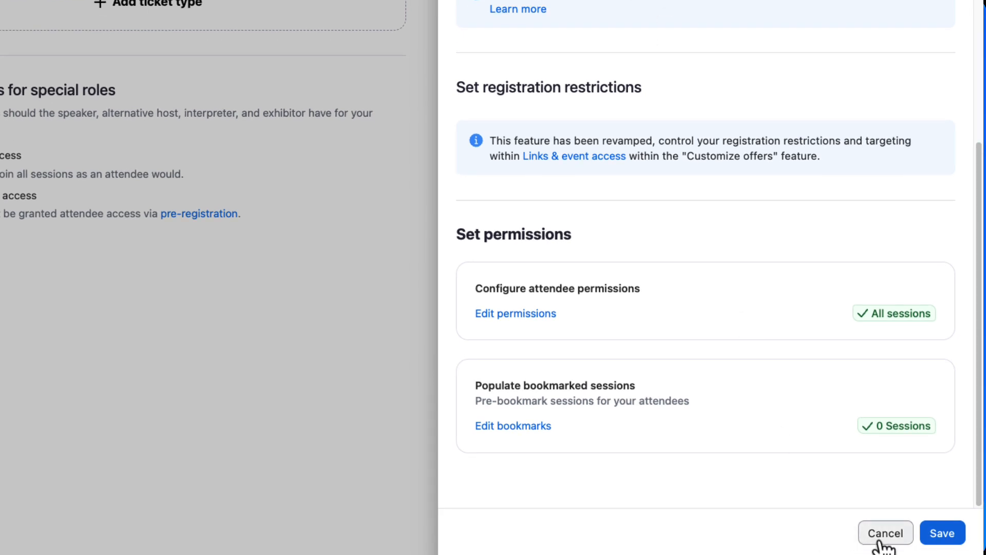
pyautogui.click(938, 537)
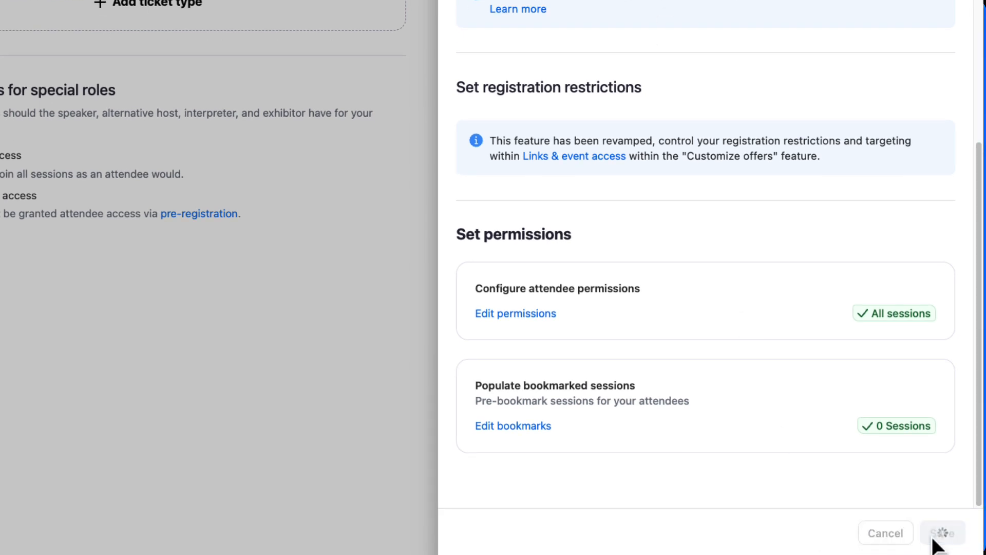
# Try to limit the General Admission ticket to specific sessions, including AI in Enterprise Communication and Building a Culture of Innovation
pyautogui.click(535, 316)
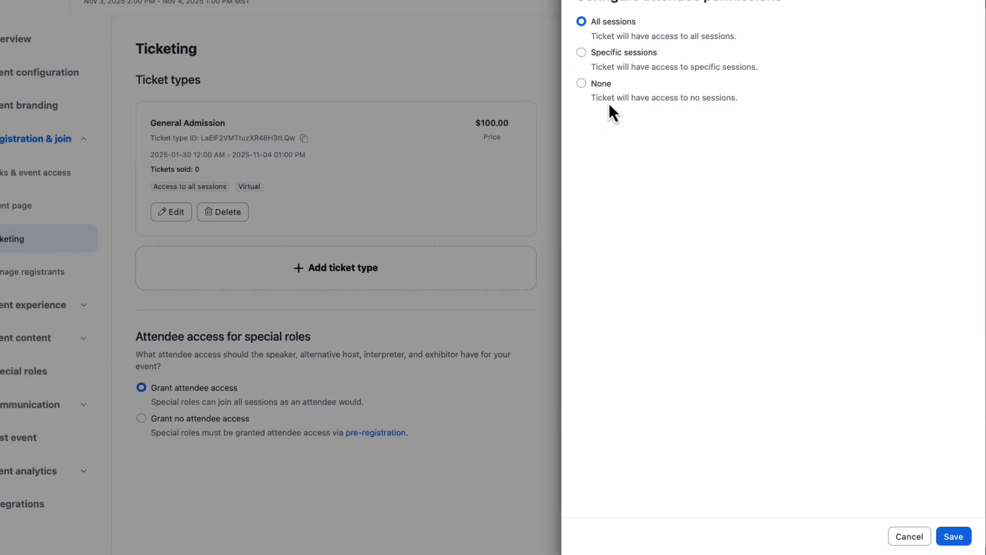
pyautogui.click(601, 76)
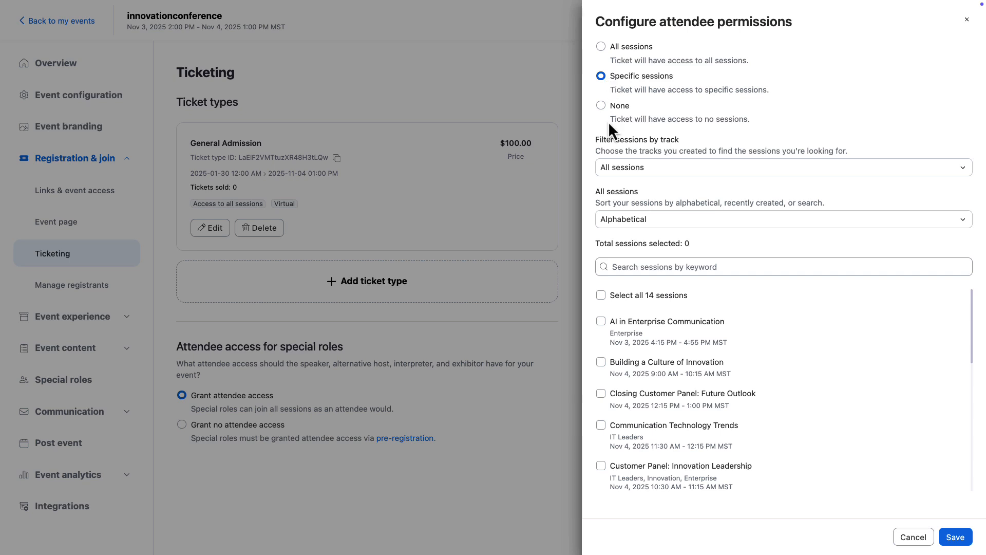
pyautogui.click(601, 321)
pyautogui.click(601, 379)
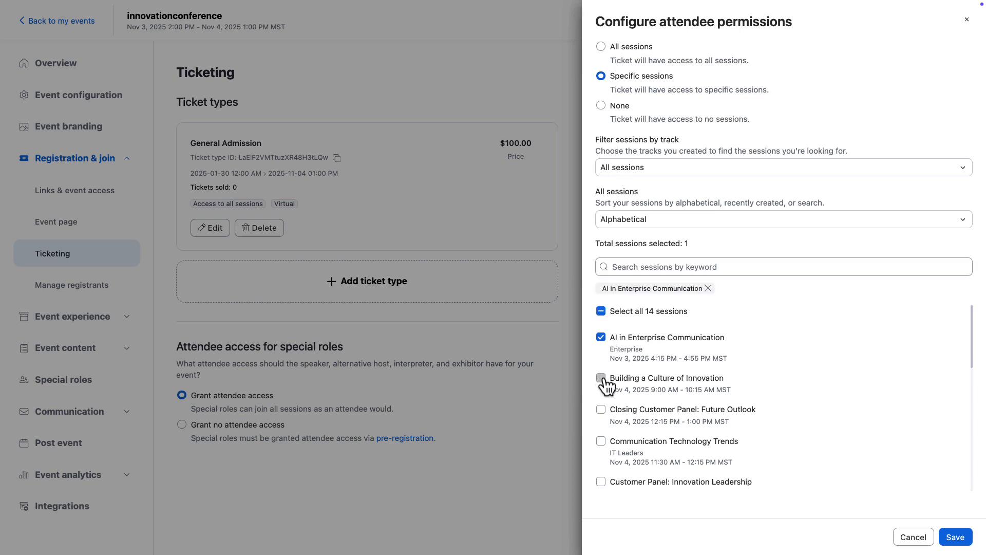
pyautogui.click(601, 409)
pyautogui.click(601, 457)
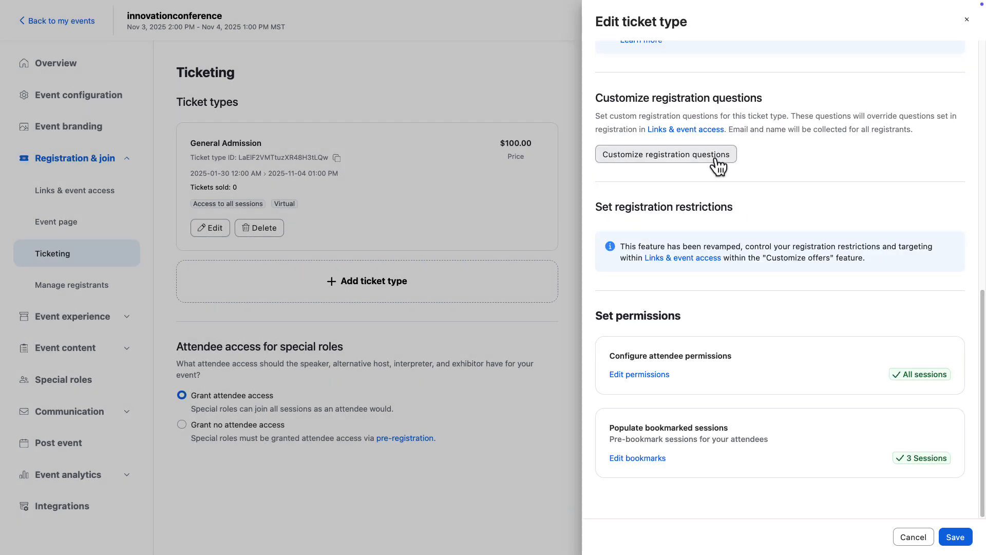
# Add the custom single-choice question "Where will you be joining us from for this event?", including option "Listening in from the golf course.", shown as dropdown
pyautogui.click(718, 157)
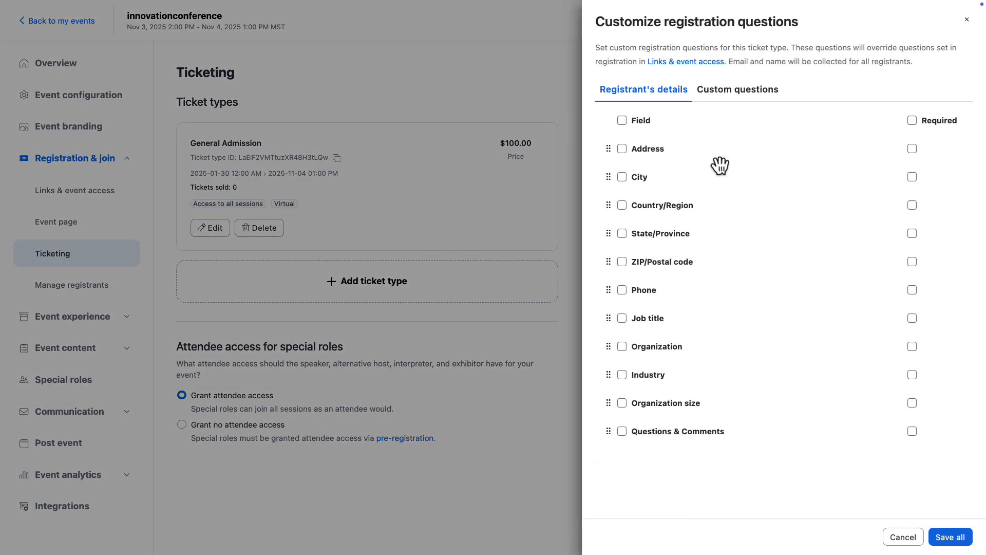
pyautogui.click(737, 98)
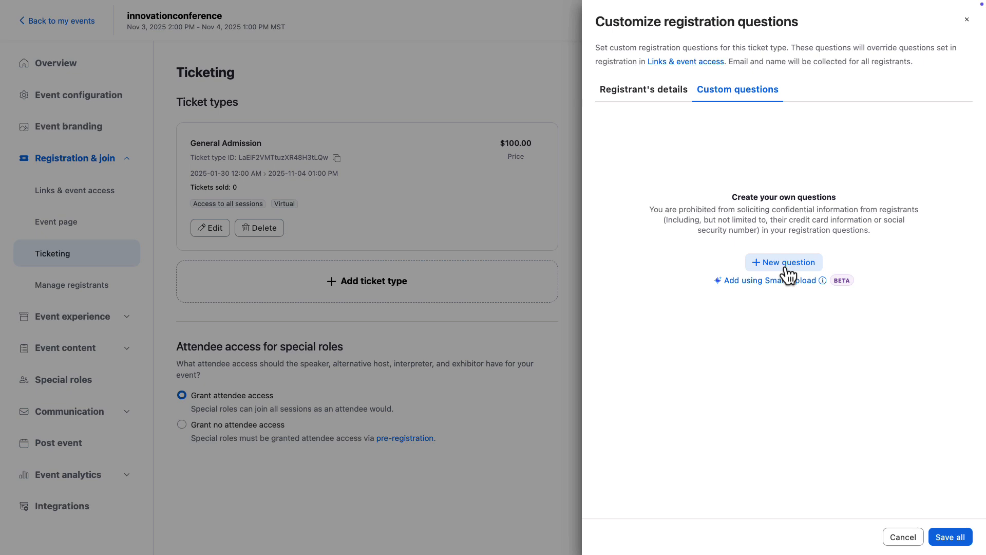
pyautogui.click(786, 263)
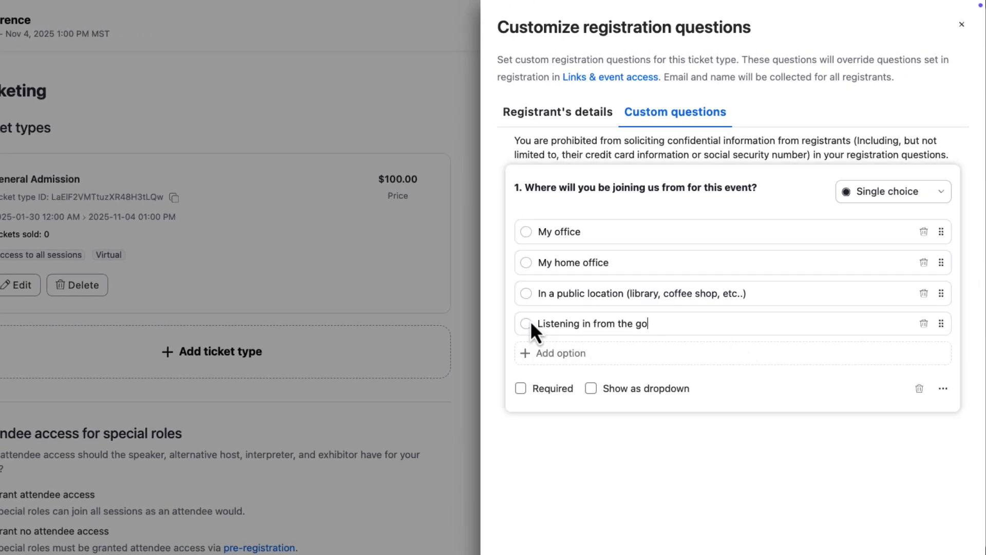
pyautogui.write('lf course.')
pyautogui.click(591, 390)
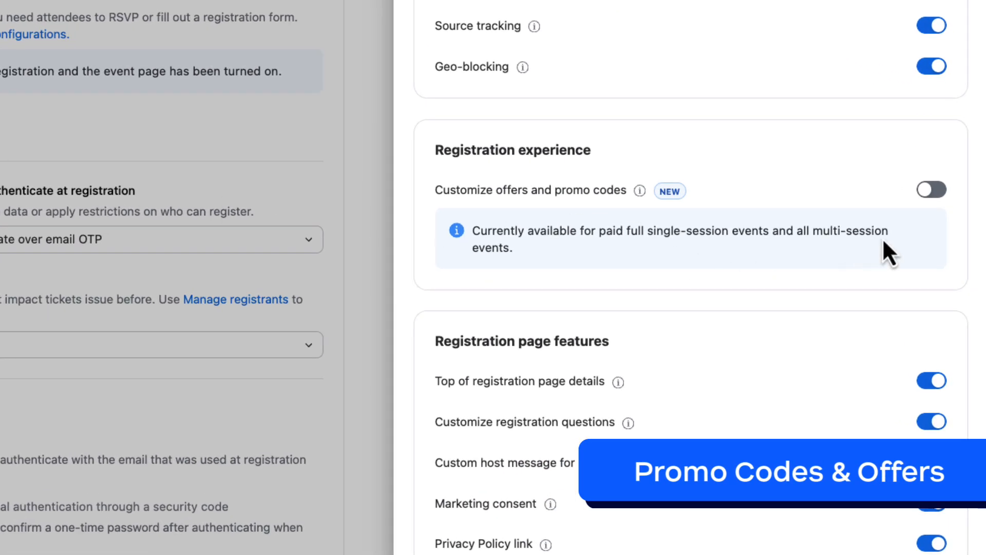
# Enable customized offers and promo codes for My Event, and save the general offer without the On-Demand Only Access ticket
pyautogui.click(936, 197)
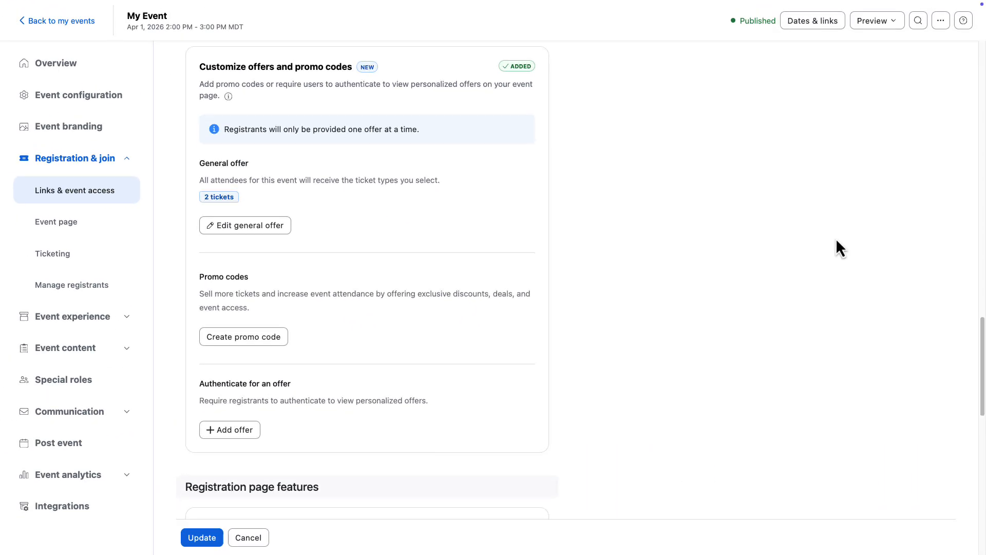
pyautogui.click(281, 229)
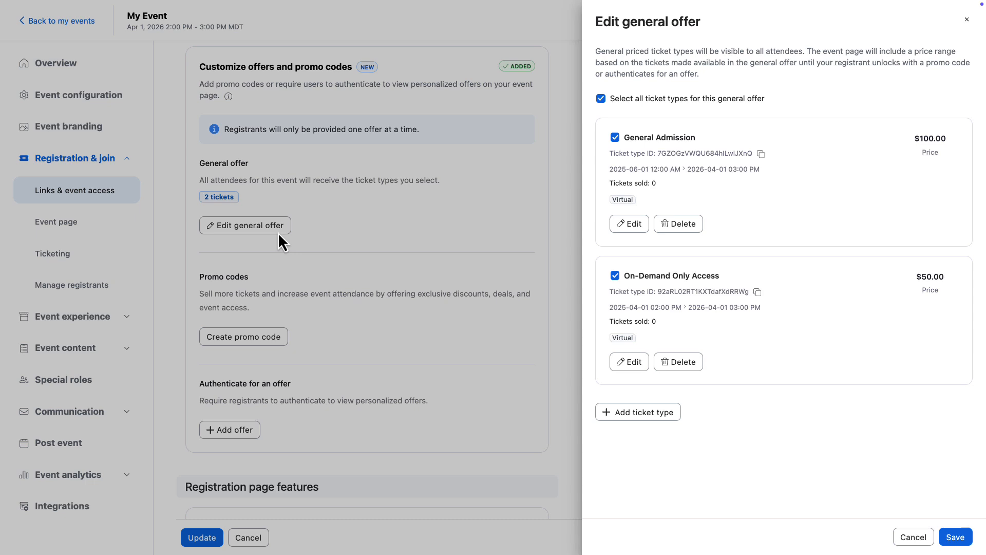
pyautogui.click(615, 277)
pyautogui.click(955, 537)
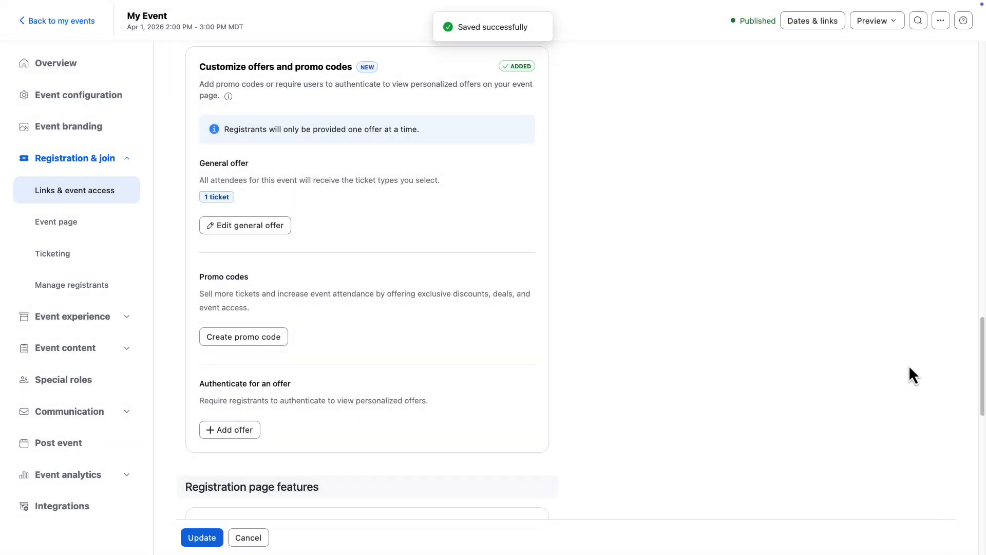
# Preview My Event's registration page and check registering with a Zoom account under the general offer
pyautogui.click(877, 23)
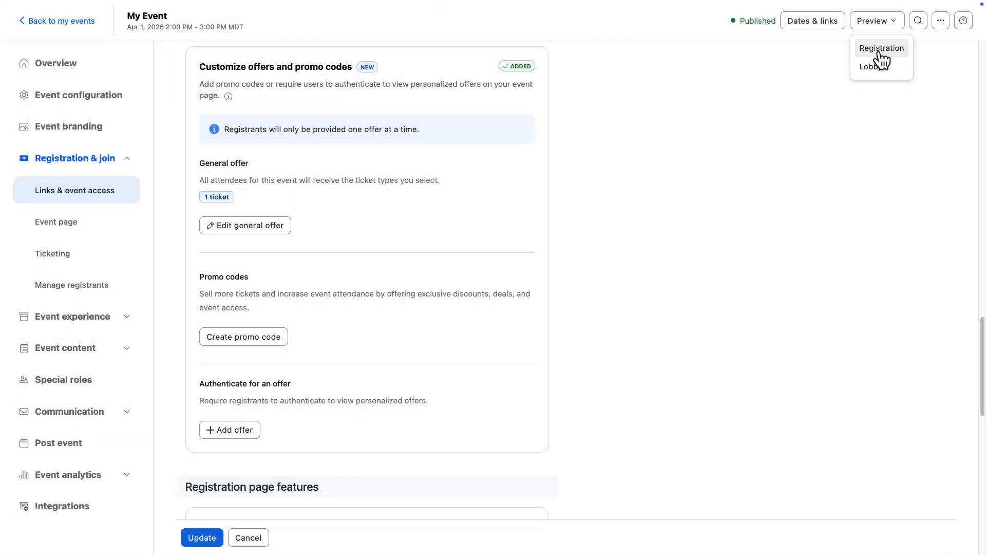
pyautogui.click(880, 53)
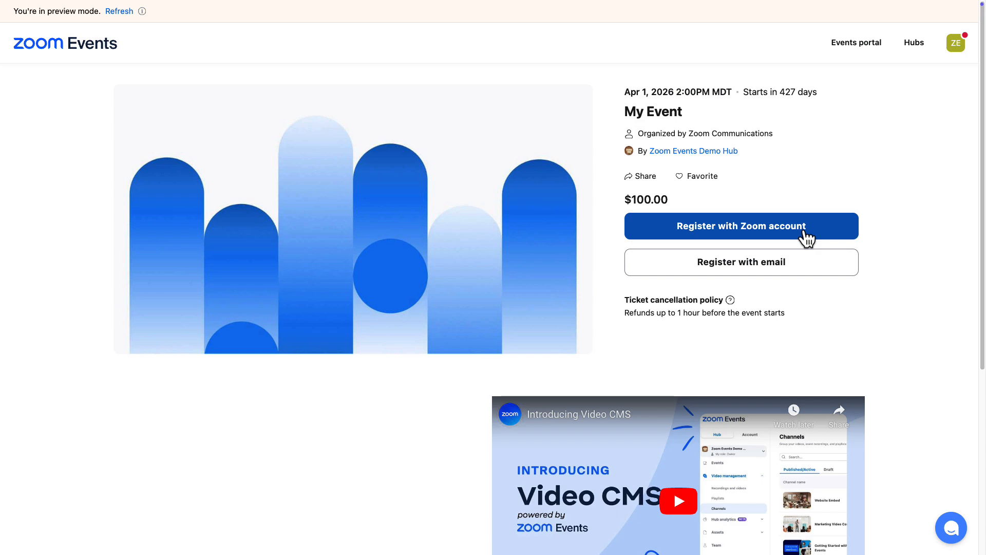
pyautogui.click(804, 231)
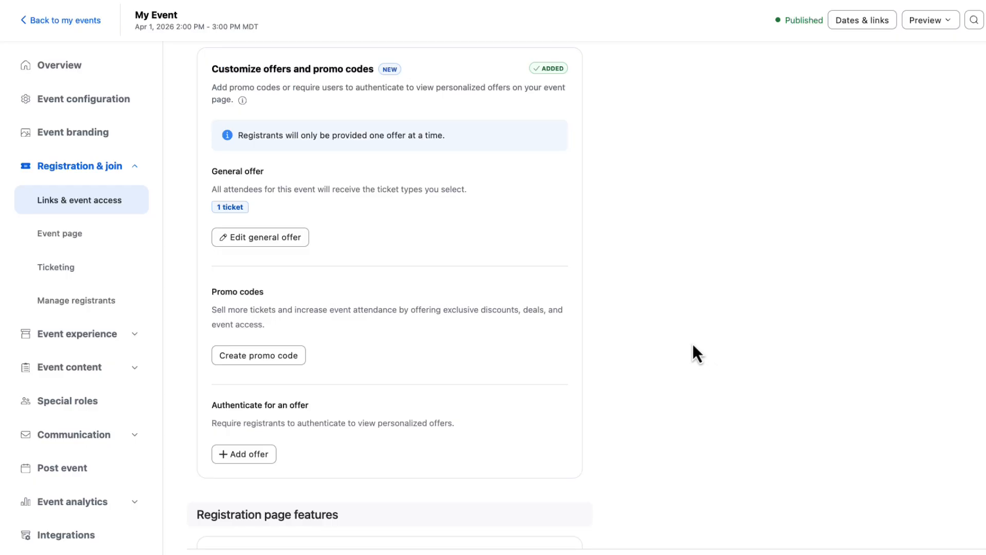
# Create the discount code "earlybird" with a 25% discount, valid from Jun 1 to Jun 6, 2025
pyautogui.click(296, 366)
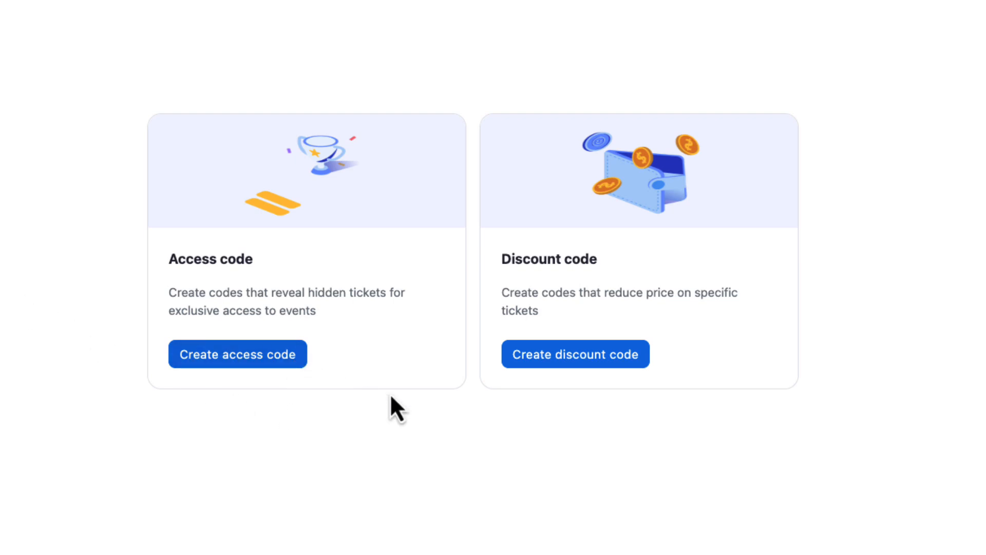
pyautogui.click(624, 359)
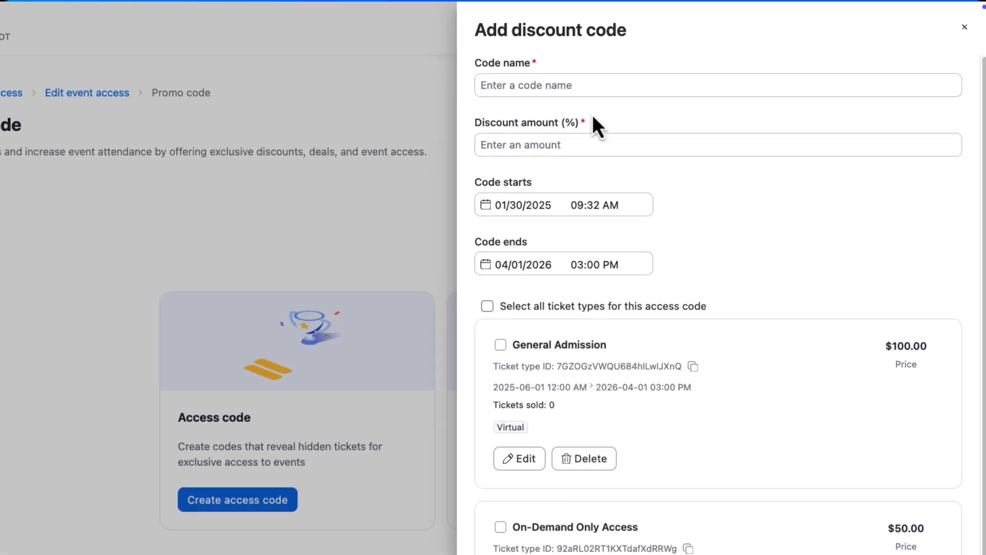
pyautogui.click(579, 86)
pyautogui.write('earlybir')
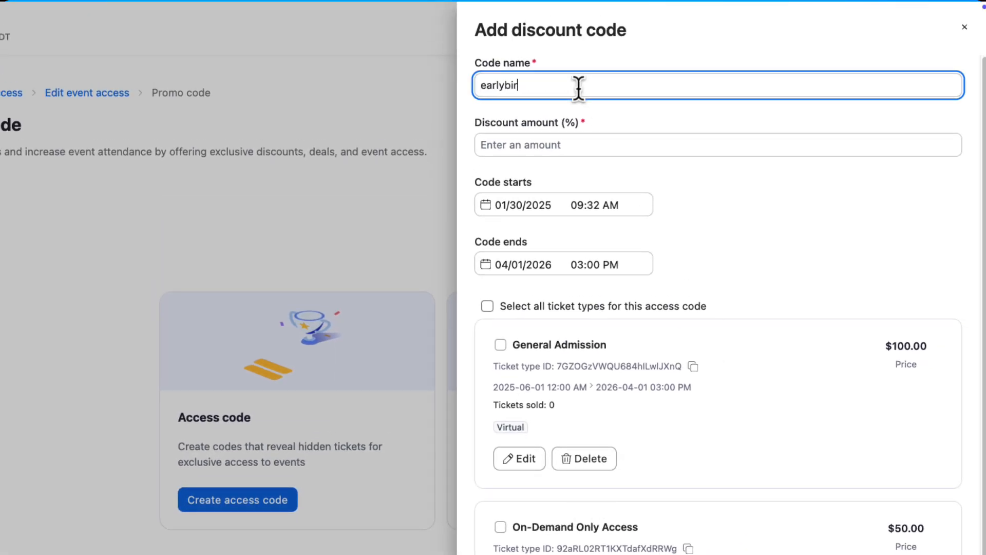
pyautogui.write('d')
pyautogui.press('Tab')
pyautogui.write('25')
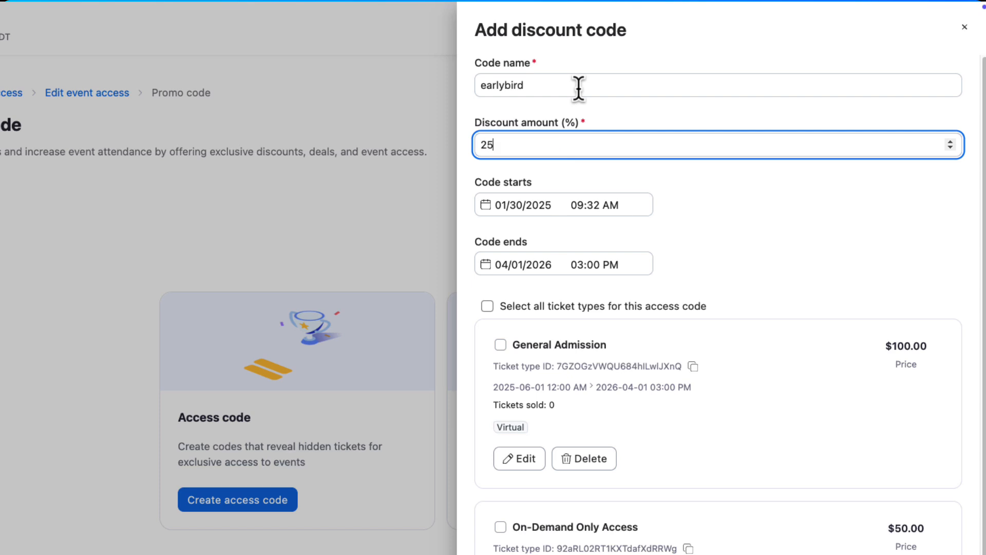
pyautogui.click(535, 205)
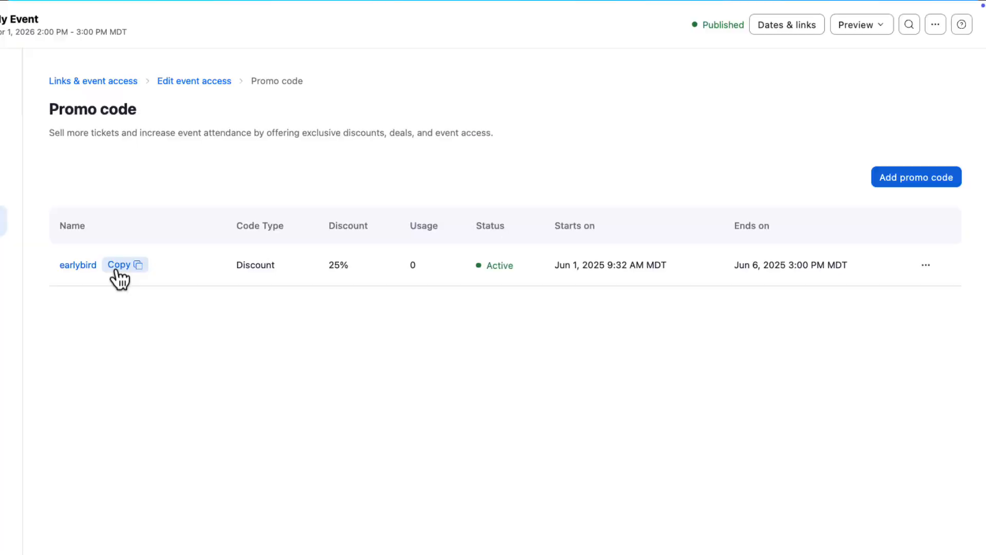
# Check the "earlybird" code by applying it to the General Admission ticket in the registration page preview
pyautogui.click(235, 232)
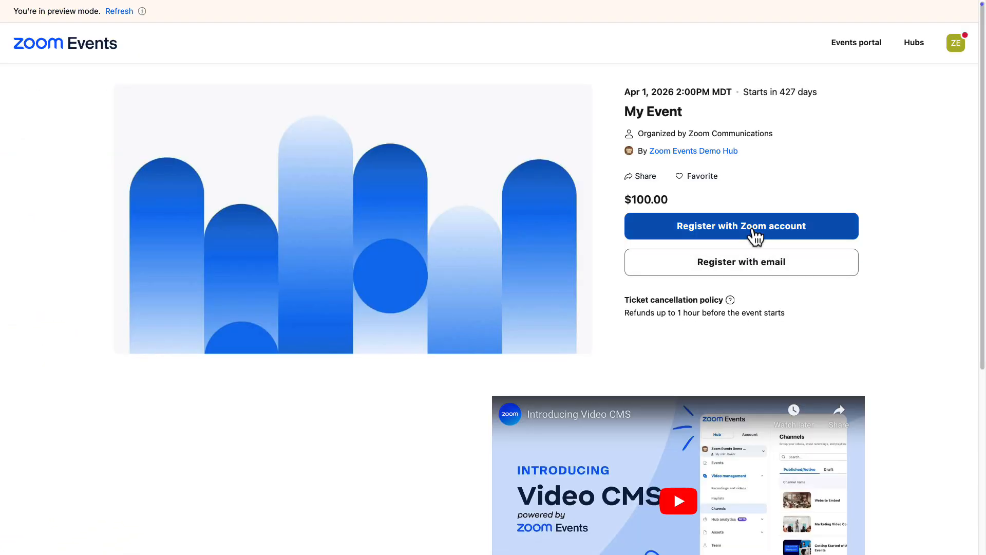
pyautogui.click(751, 229)
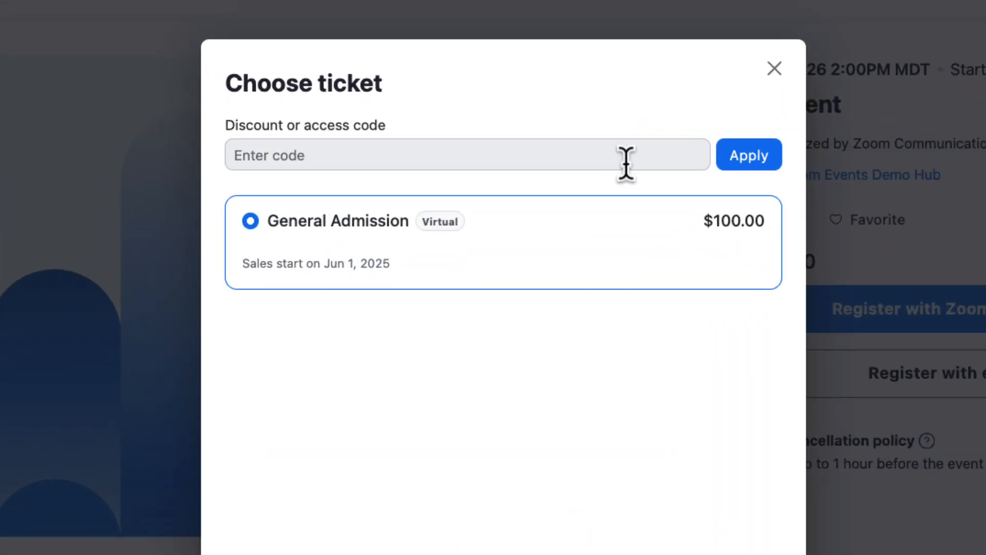
pyautogui.click(571, 143)
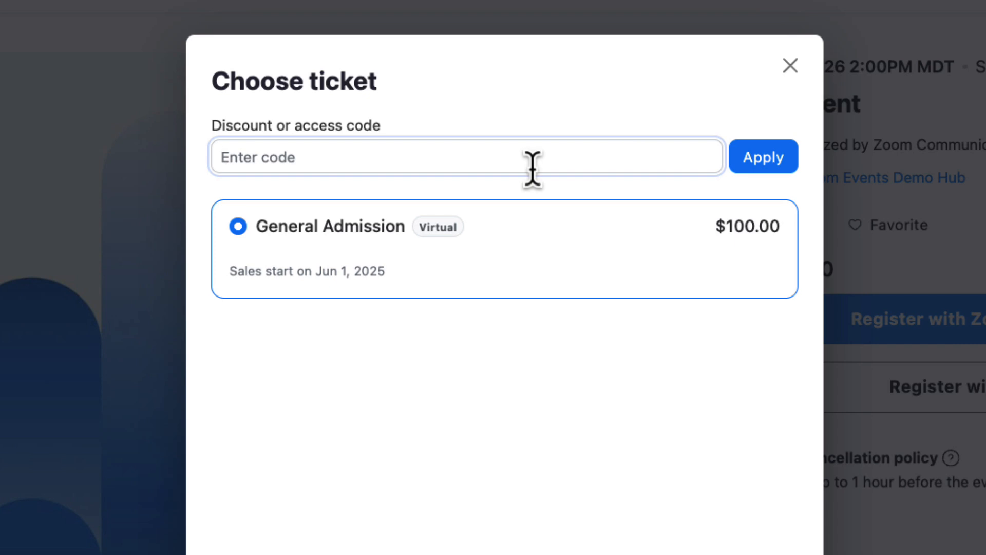
pyautogui.press('super+v')
pyautogui.click(753, 165)
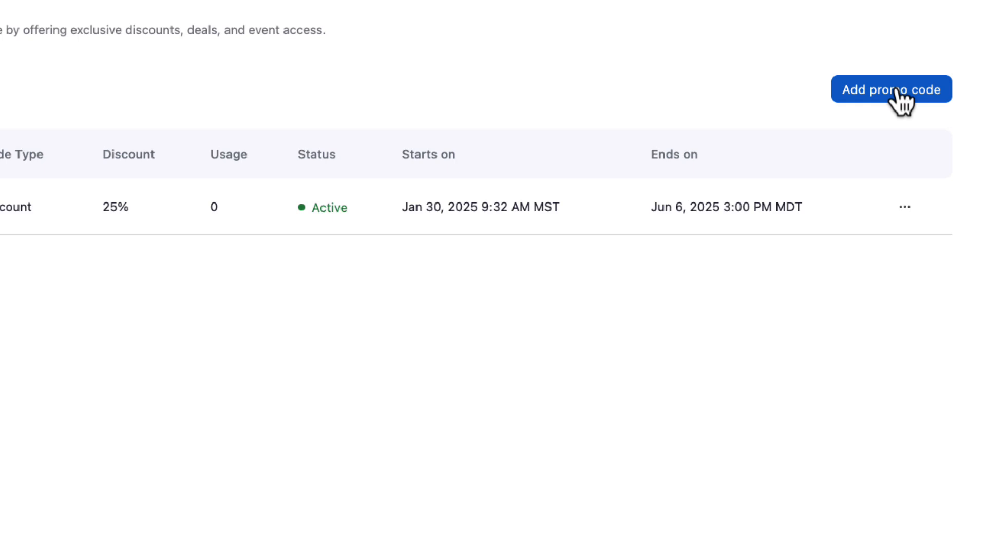
pyautogui.click(895, 89)
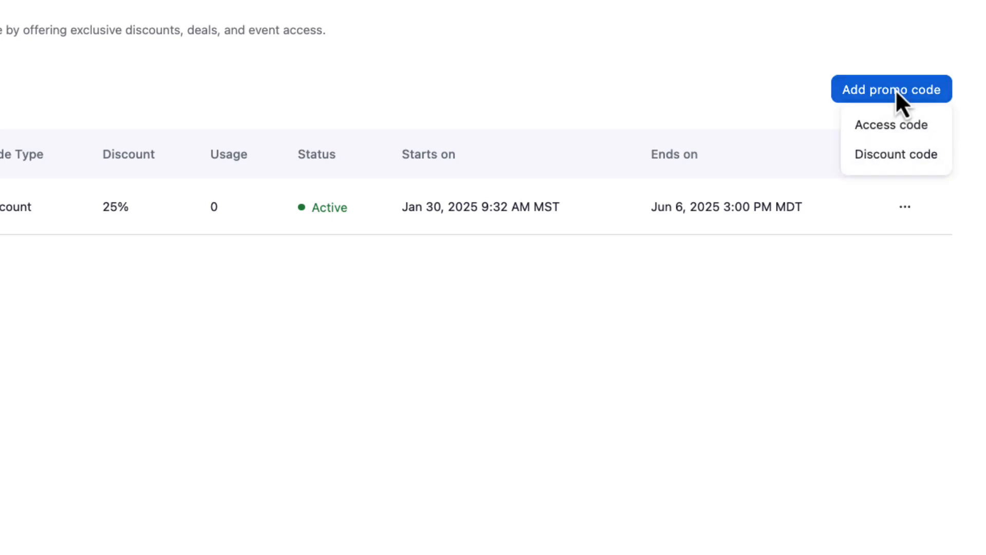
pyautogui.click(894, 128)
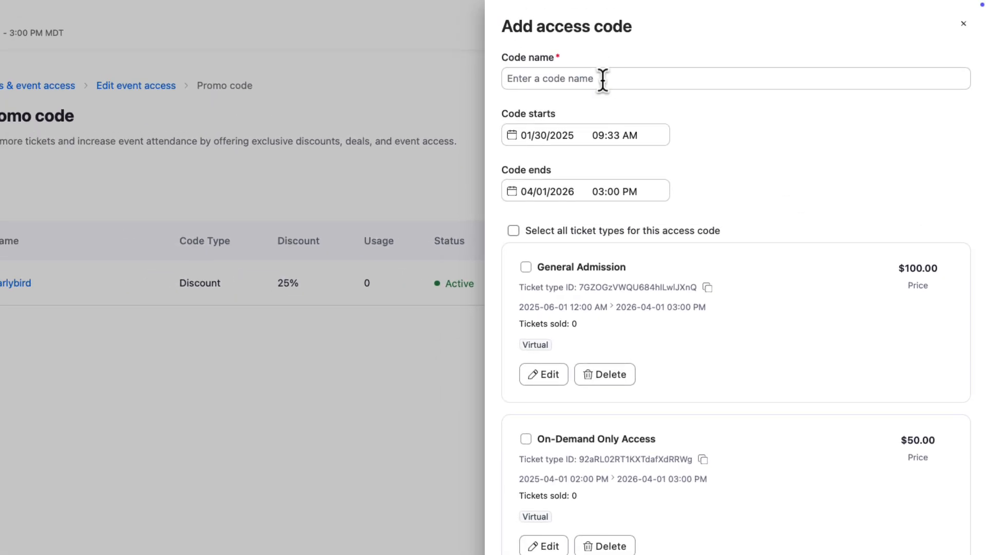
pyautogui.click(603, 79)
pyautogui.write('ondemand')
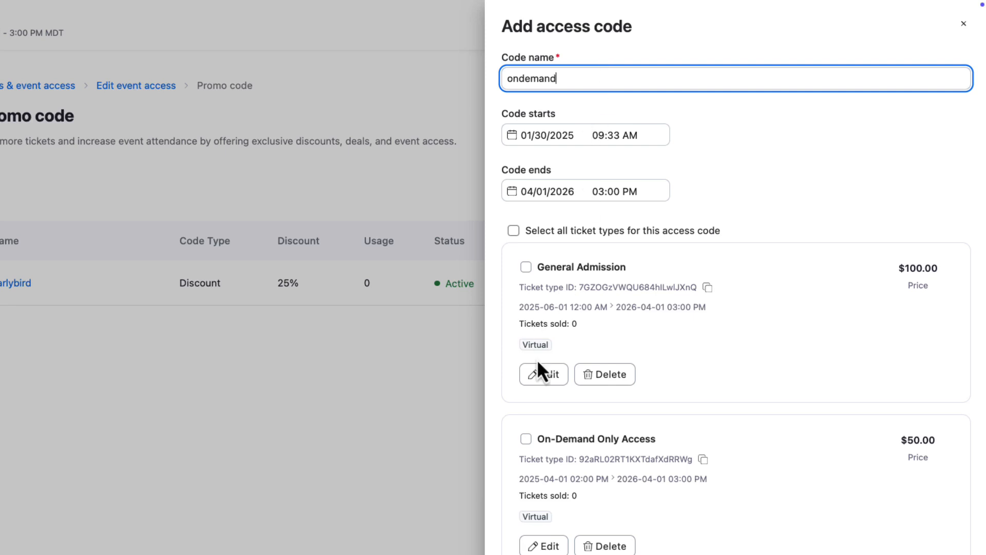
pyautogui.click(529, 440)
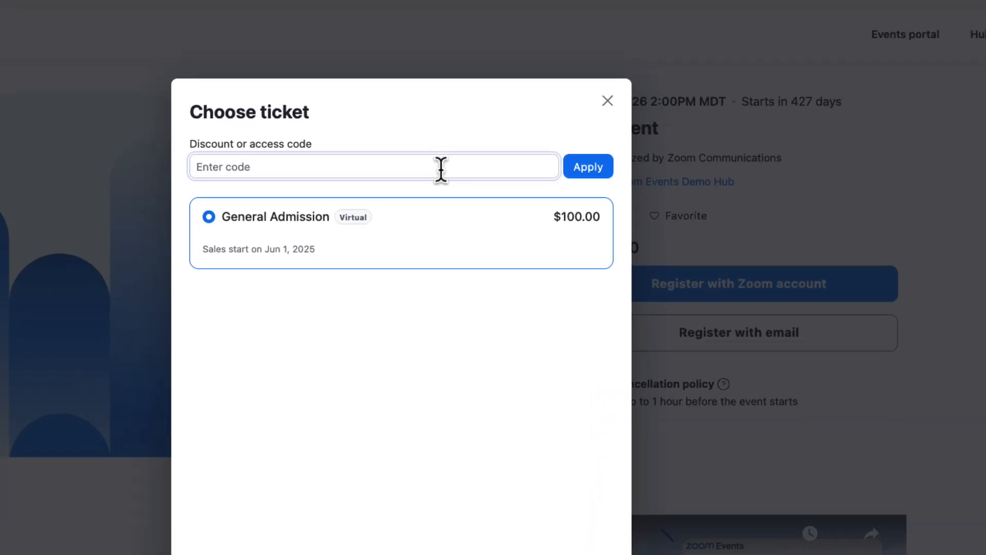
pyautogui.write('ondemand')
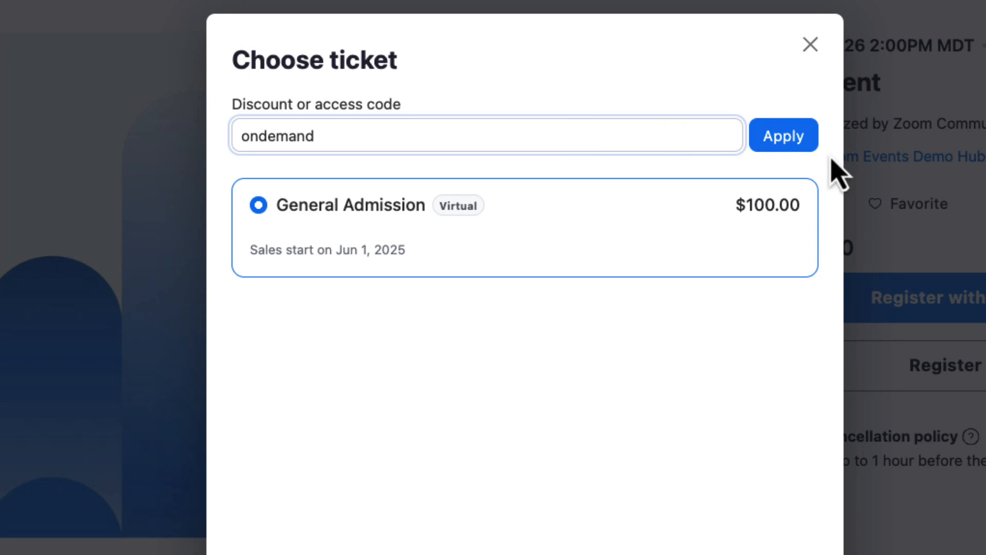
pyautogui.click(804, 145)
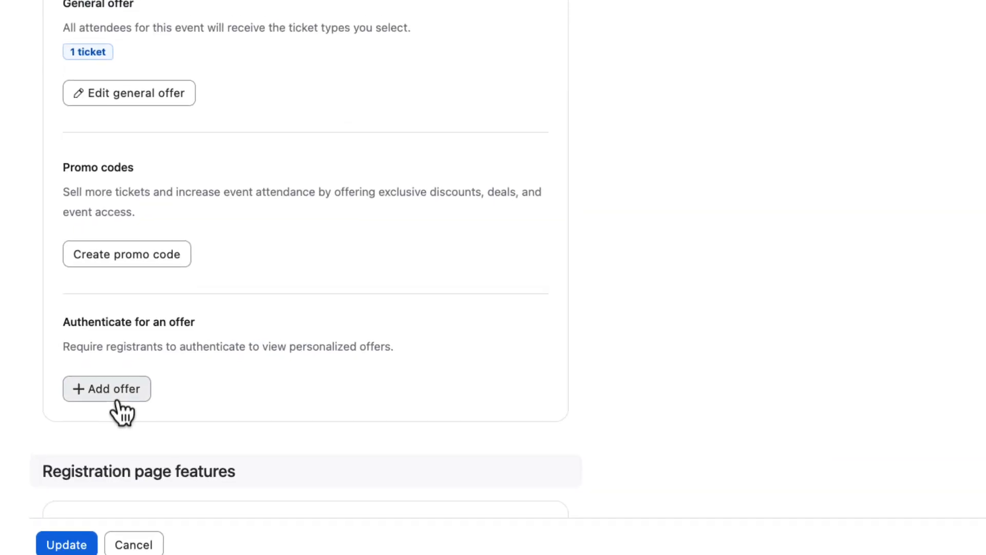
# Add an authenticated offer named "Membership" restricted to the email domains zoom.us and test.zoom.us
pyautogui.click(120, 386)
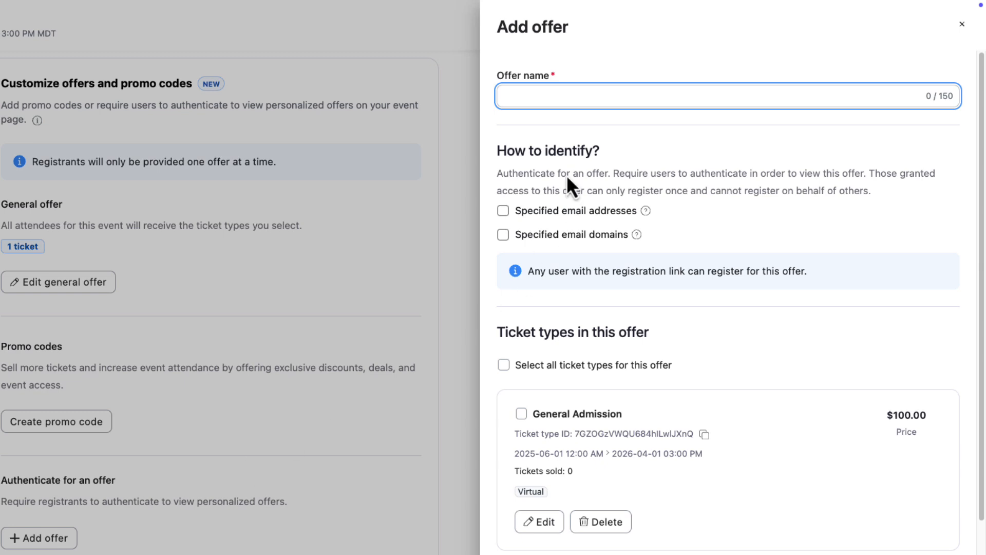
pyautogui.write('Membership')
pyautogui.click(504, 238)
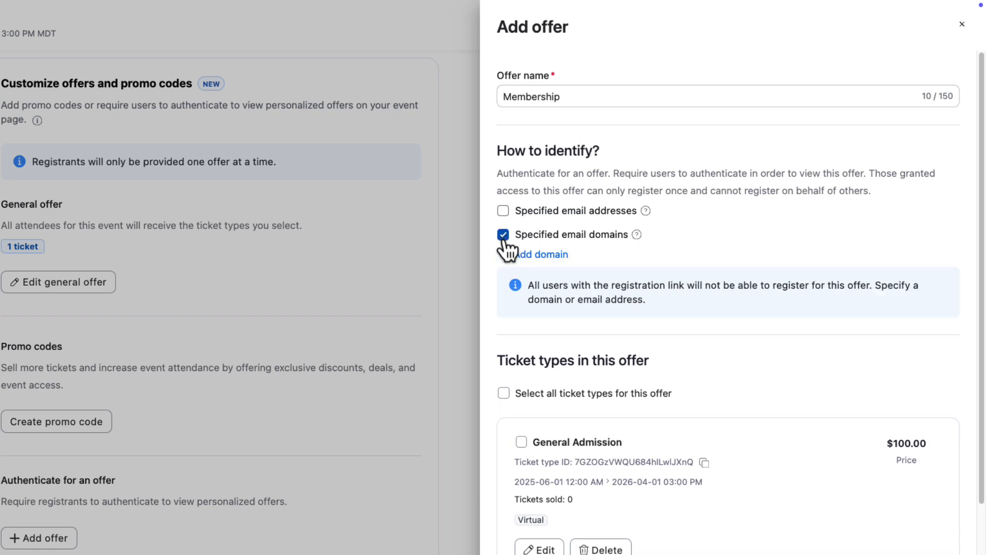
pyautogui.click(544, 254)
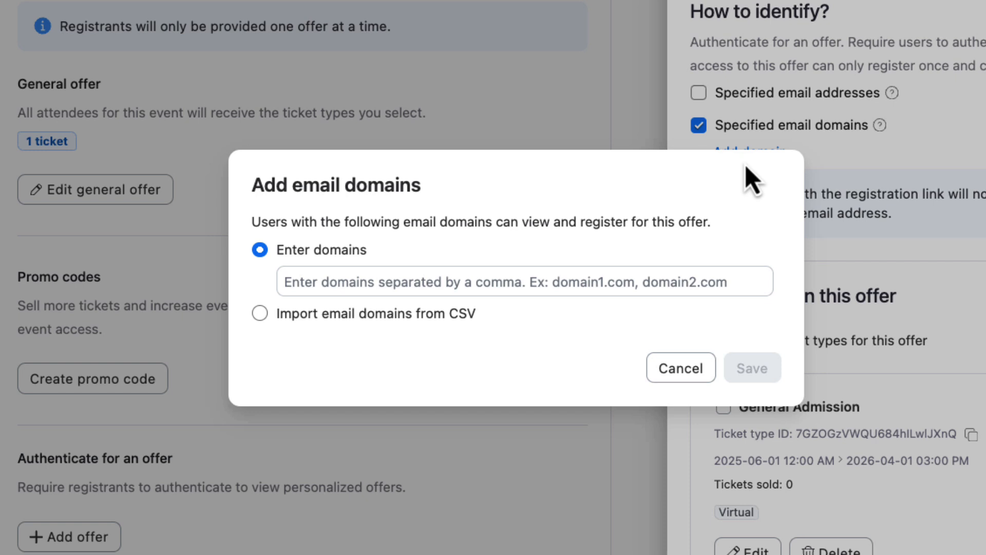
pyautogui.click(522, 284)
pyautogui.write('zoom')
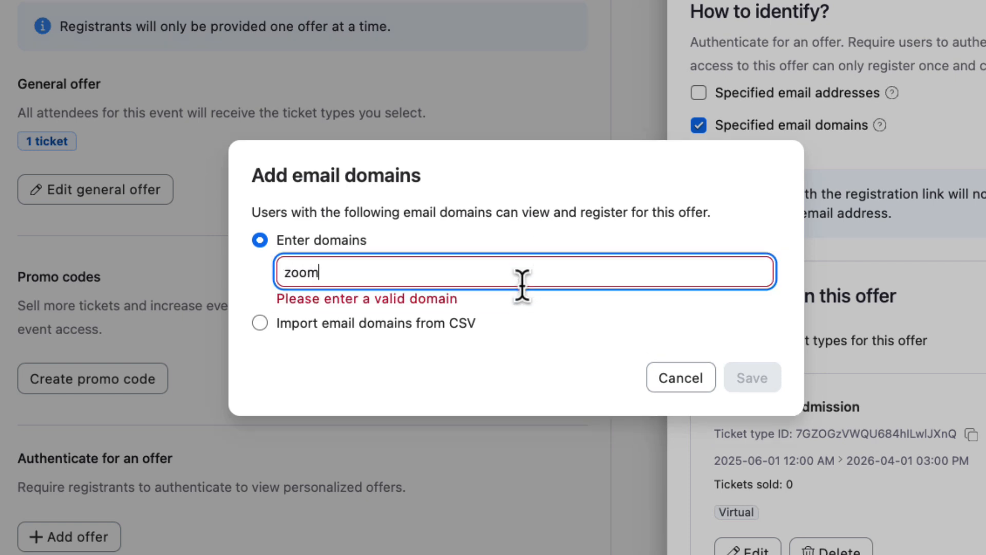
pyautogui.write('.us, test.zoom.us')
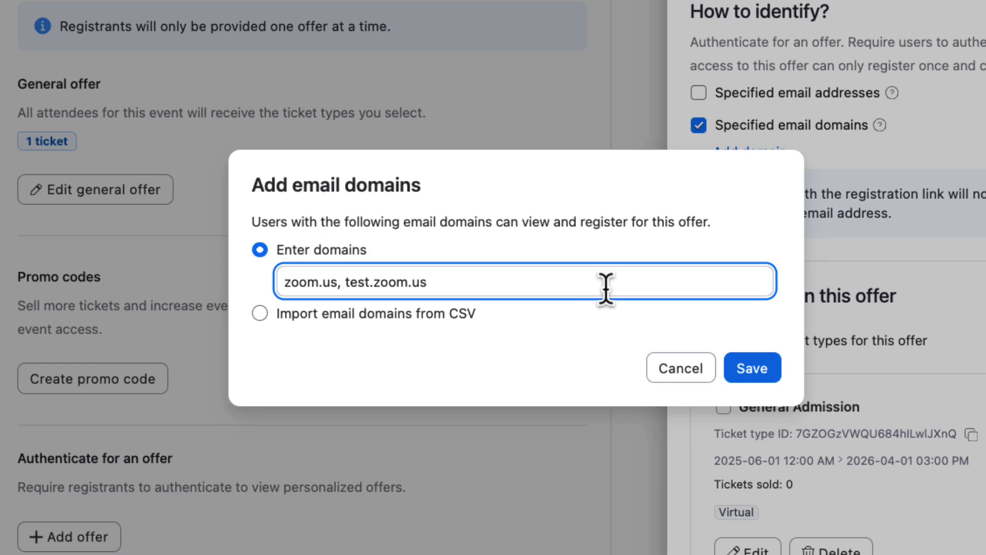
pyautogui.click(753, 368)
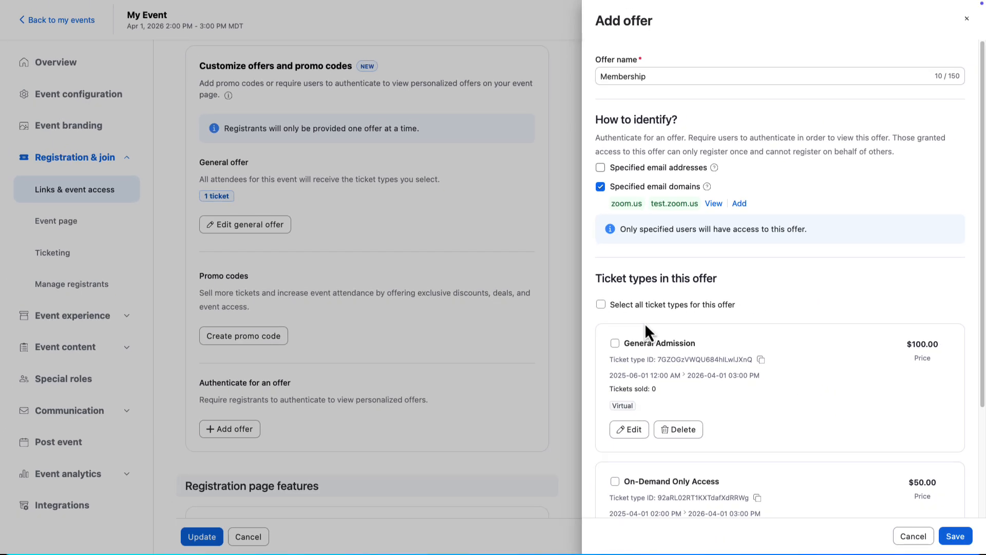
# Add a free ticket type named "Membership" from within the Membership offer and save it
pyautogui.scroll(-3, 646, 323)
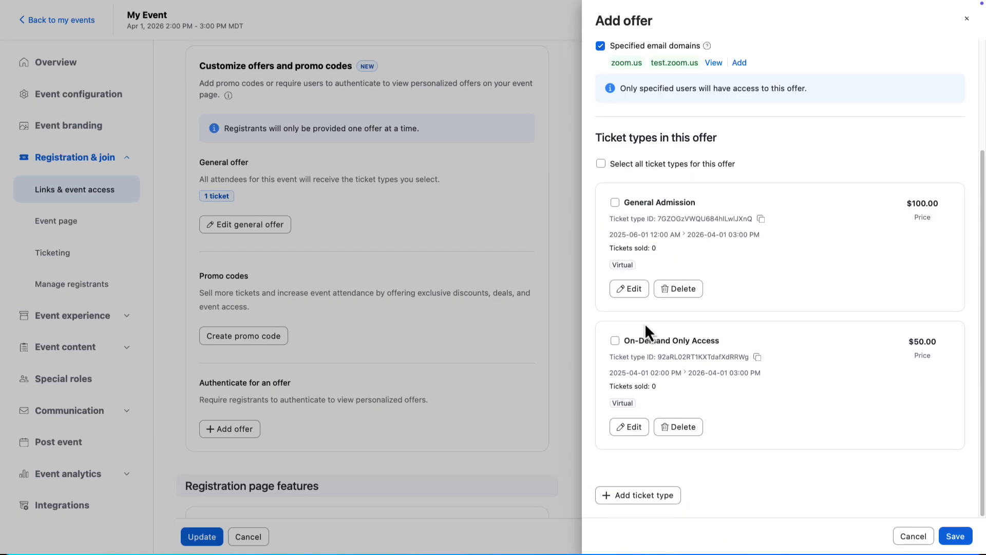
pyautogui.click(634, 497)
pyautogui.click(714, 105)
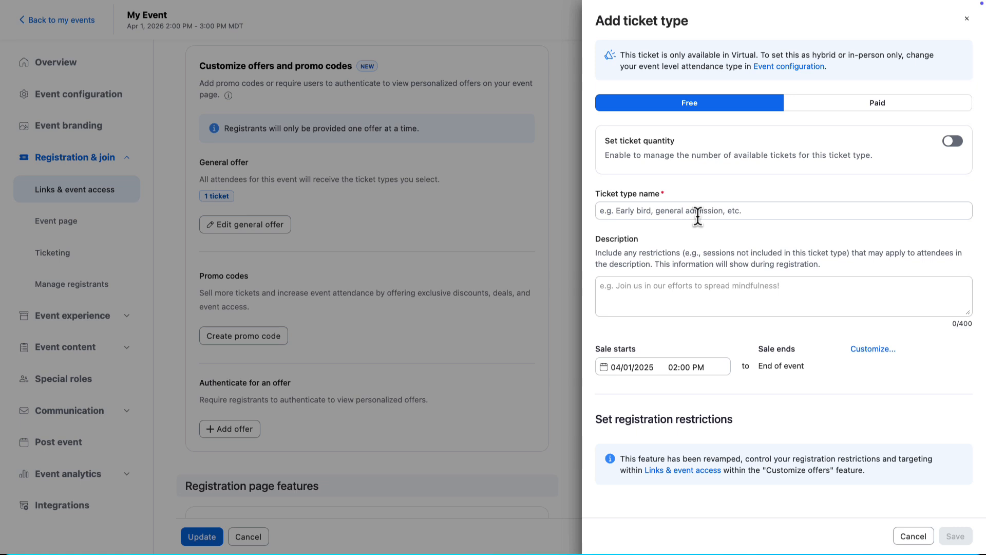
pyautogui.click(698, 215)
pyautogui.write('Membership')
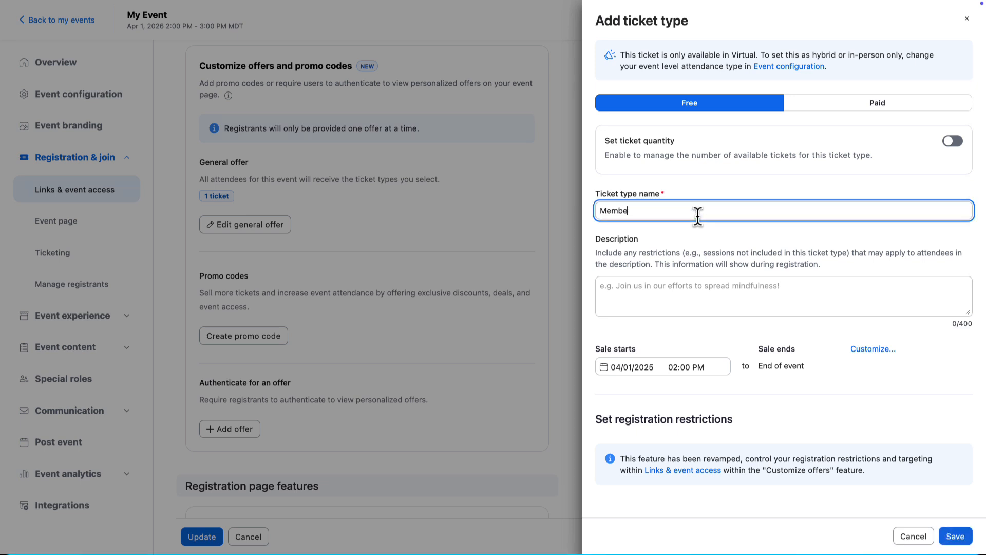
pyautogui.click(955, 537)
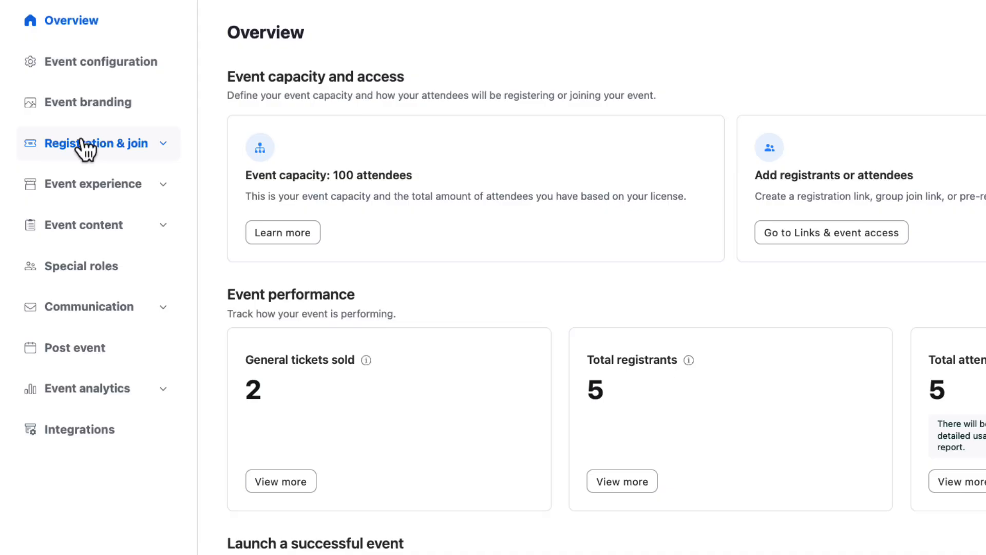
# Review the registered attendee's profile and registration question answers among the Innovation Summit registrants
pyautogui.click(78, 144)
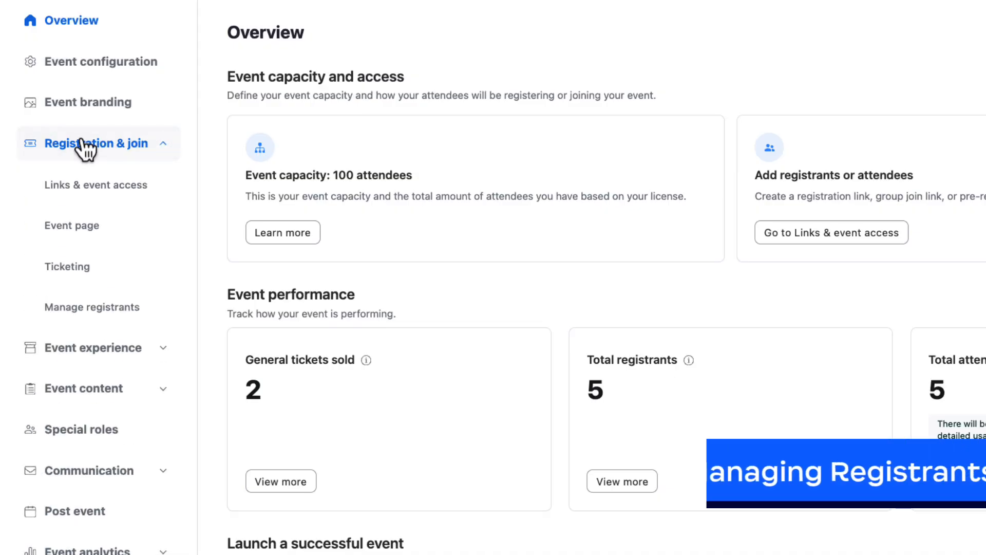
pyautogui.click(97, 318)
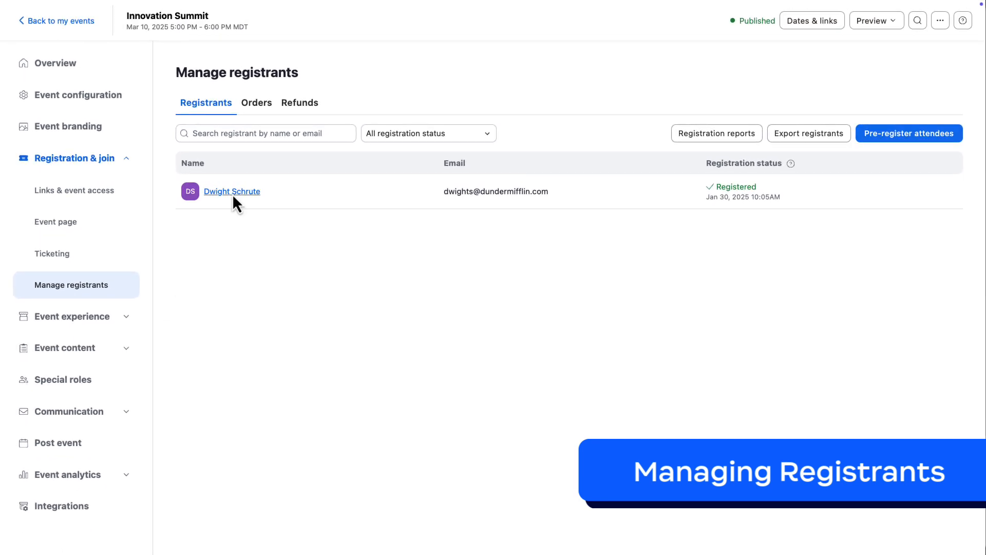
pyautogui.click(232, 194)
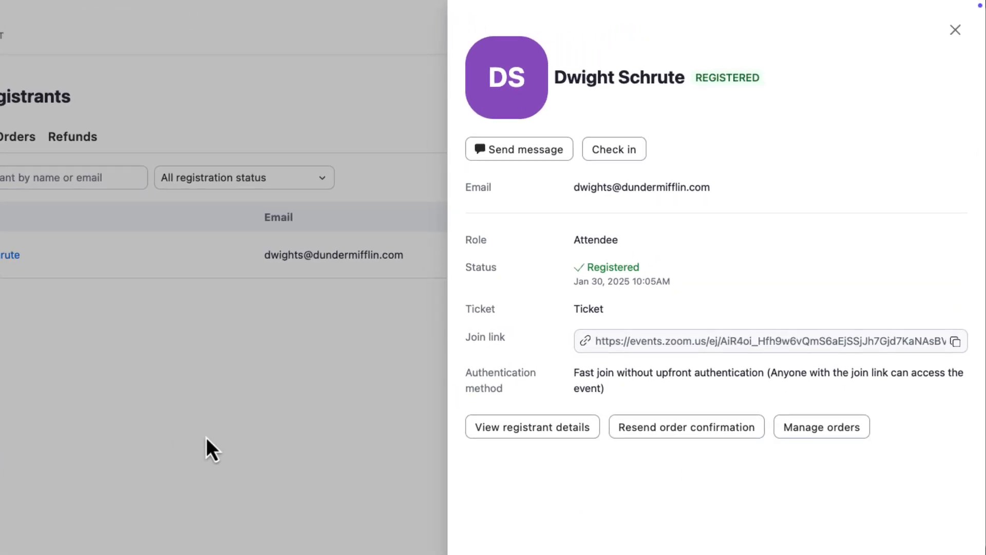
pyautogui.click(488, 439)
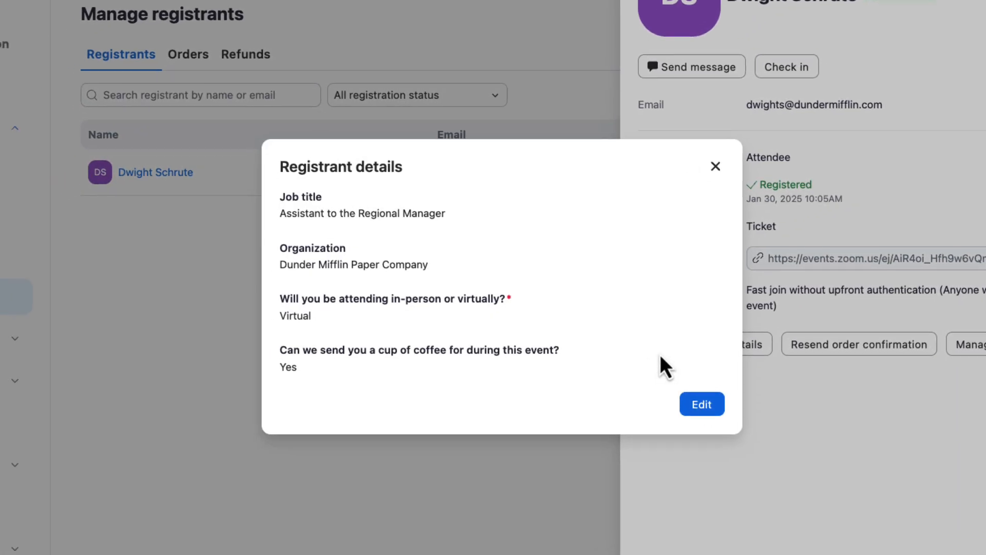
pyautogui.press('Escape')
# Resend the order confirmation email to the registered attendee
pyautogui.click(824, 345)
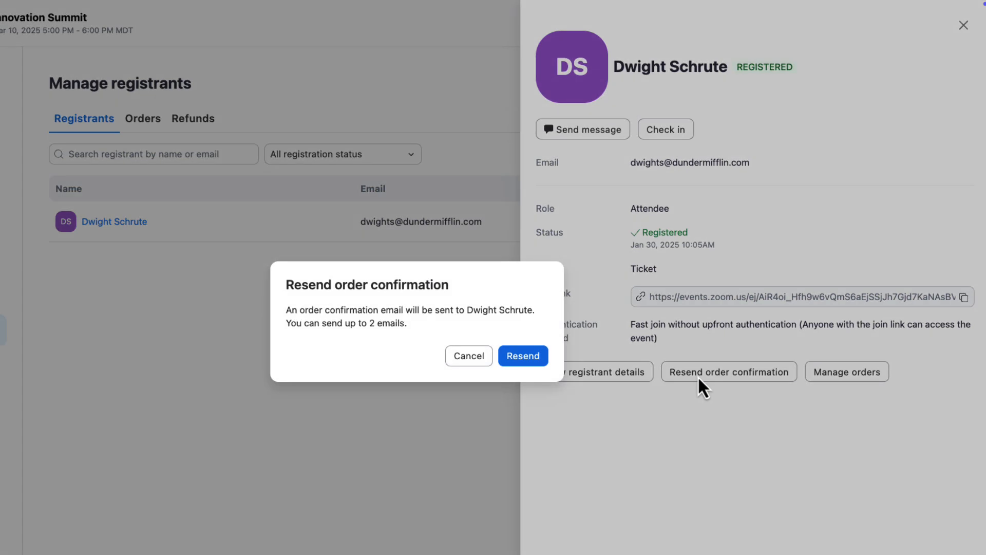
pyautogui.click(523, 355)
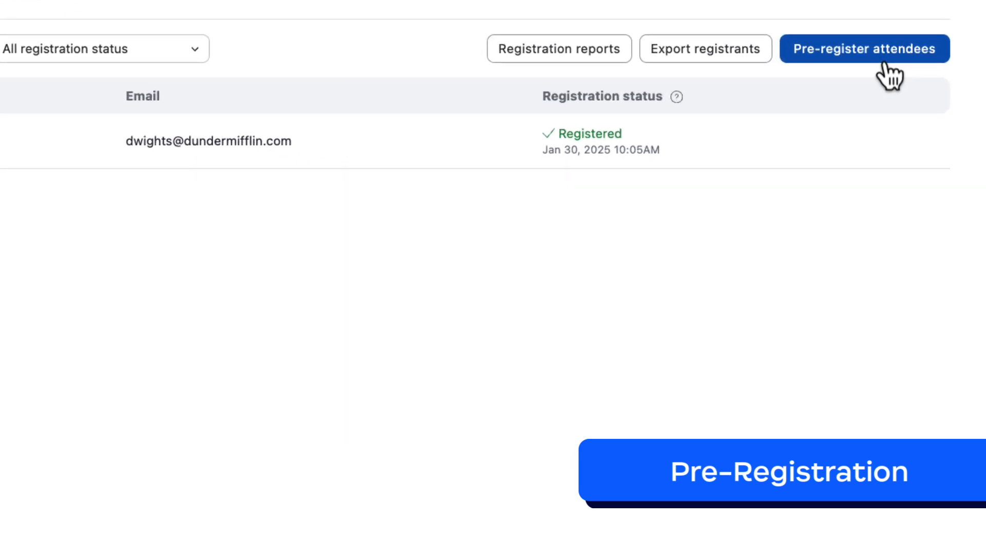
# Start pre-registering attendees for Innovation Summit with the ticket type "Ticket"
pyautogui.click(885, 60)
pyautogui.click(765, 150)
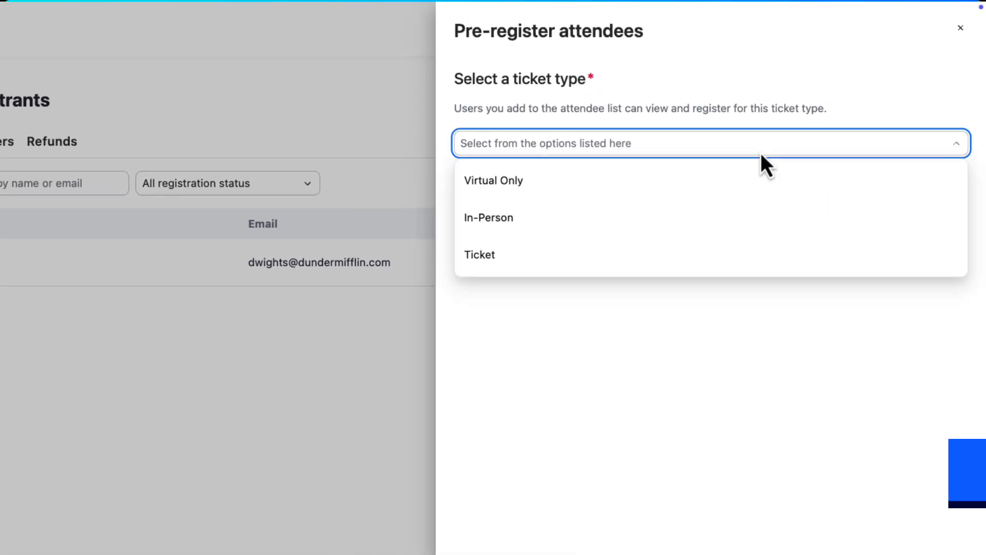
pyautogui.click(750, 253)
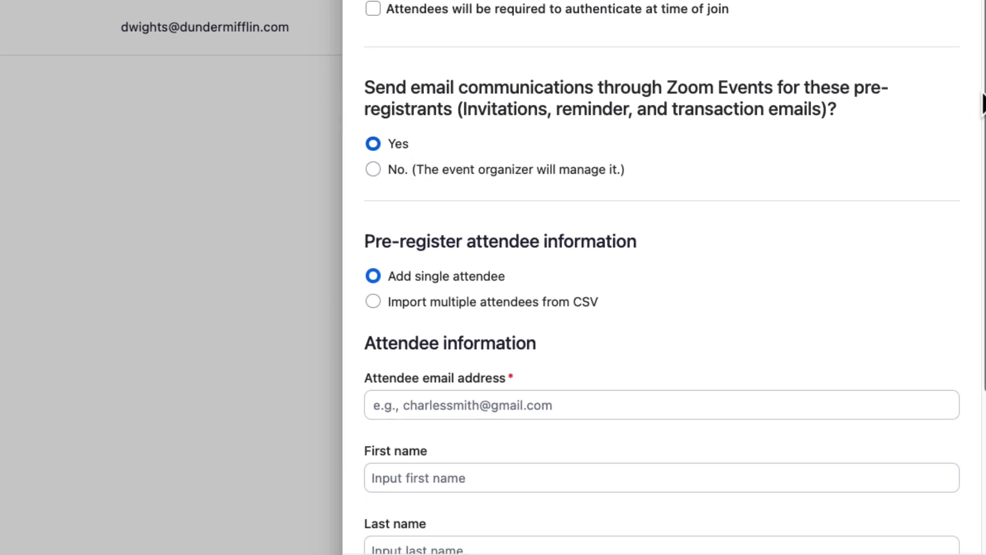
# Enter the single attendee's email address, first name and last name, and register the attendee
pyautogui.scroll(-5, 983, 103)
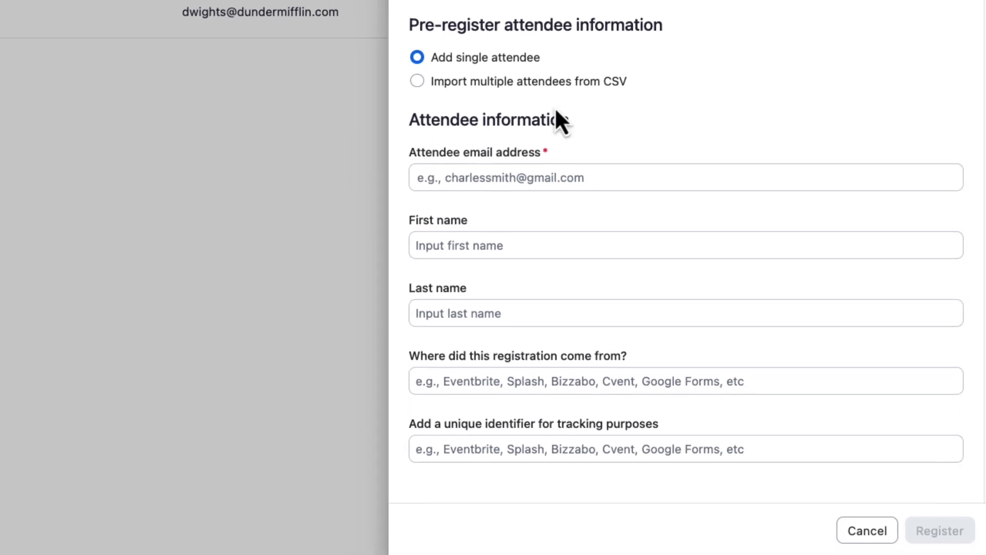
pyautogui.click(552, 171)
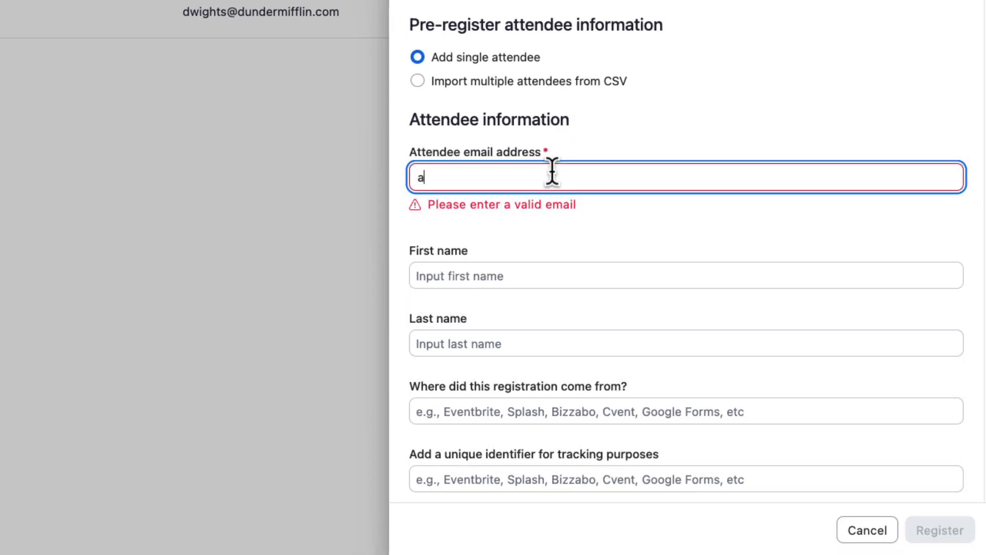
pyautogui.press('Tab')
pyautogui.press('Tab')
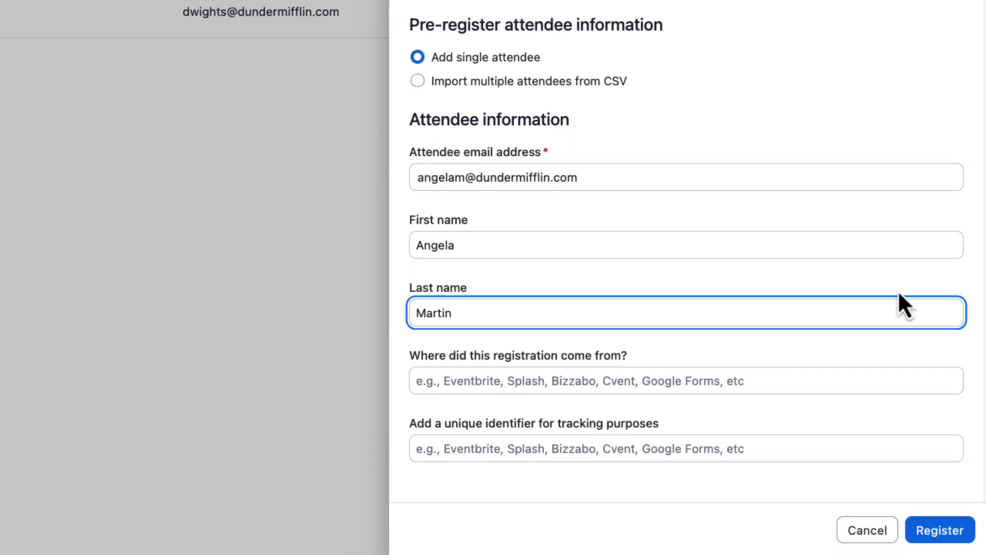
pyautogui.click(916, 532)
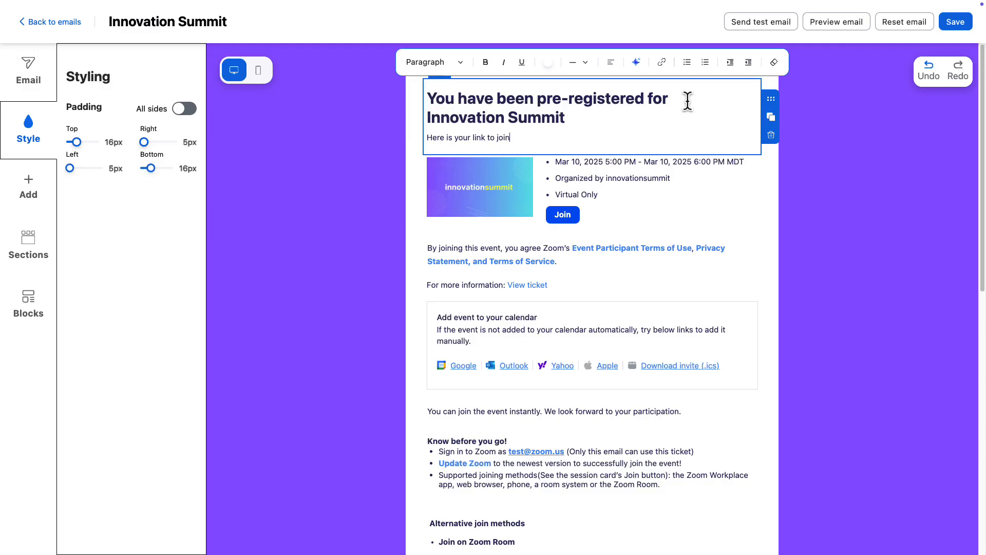
# Center the heading and "Here is your link to join." text in the Innovation Summit pre-registration email
pyautogui.hotkey('ctrl', 'a')
pyautogui.click(611, 62)
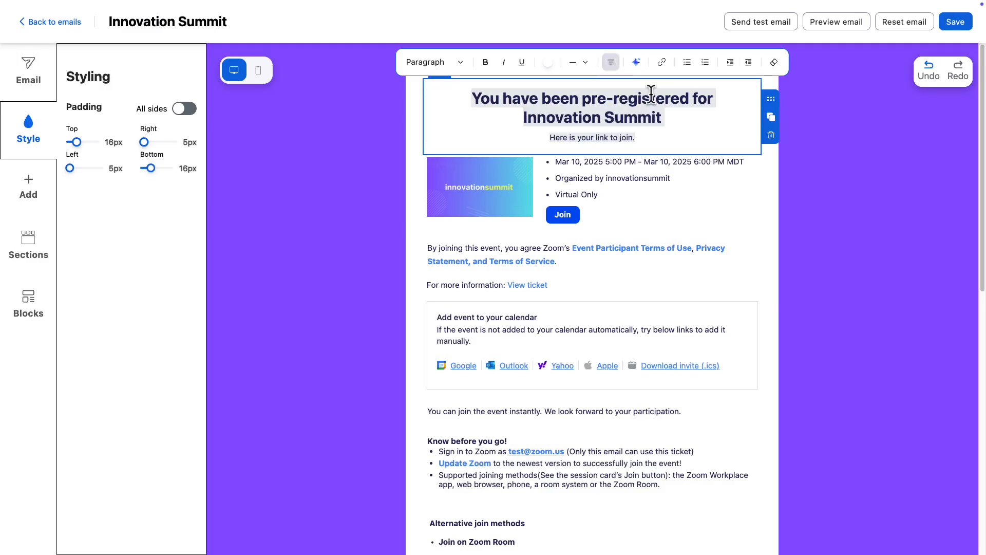
pyautogui.click(812, 232)
pyautogui.click(874, 294)
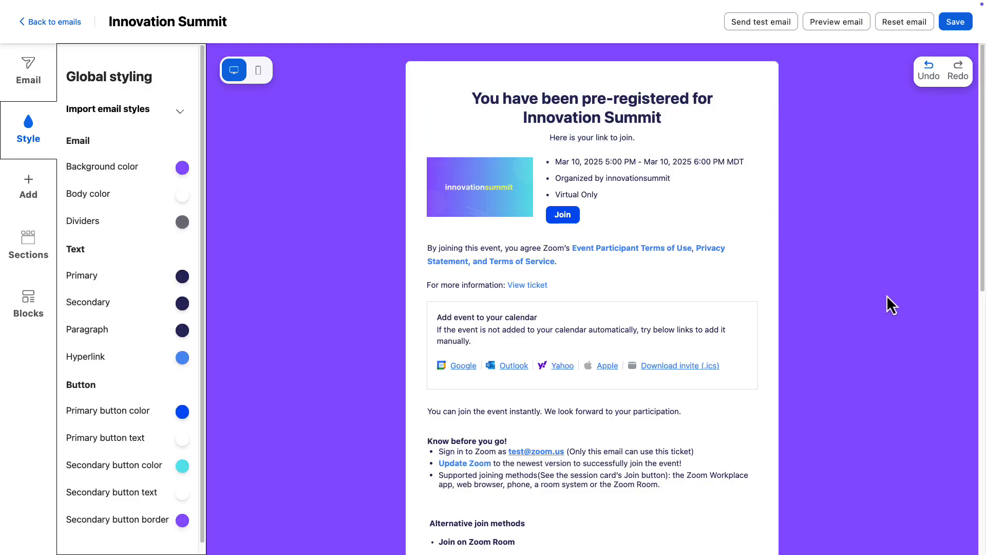